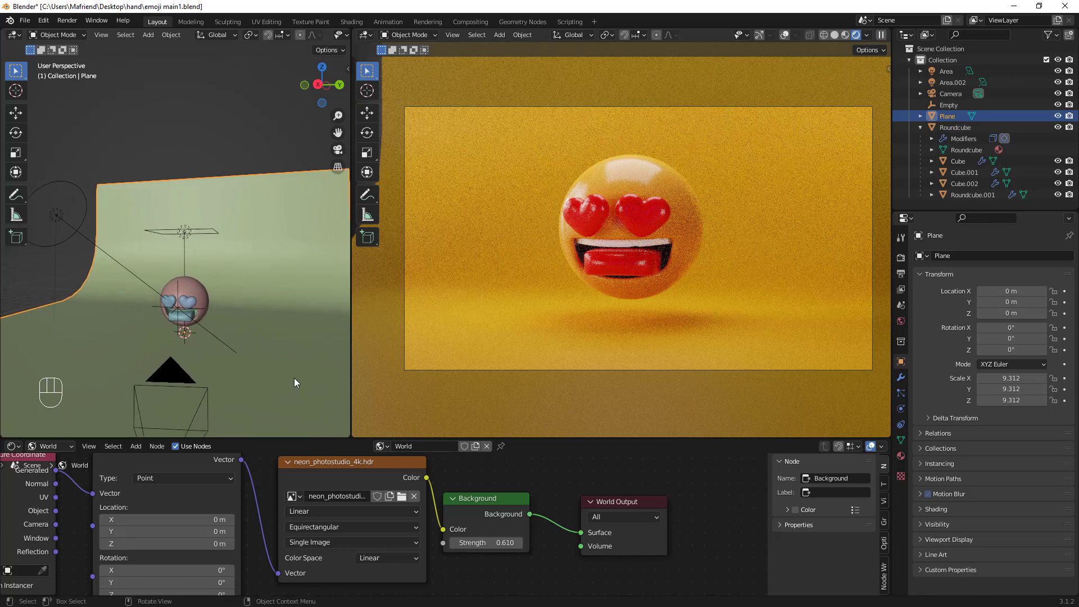
Examine the heart-eyed emoji, its area lights and the rendered camera view of the scene.
{"action": "left_click", "coordinate": [200, 296]}
{"action": "middle_click_drag", "start_coordinate": [200, 295], "coordinate": [202, 318]}
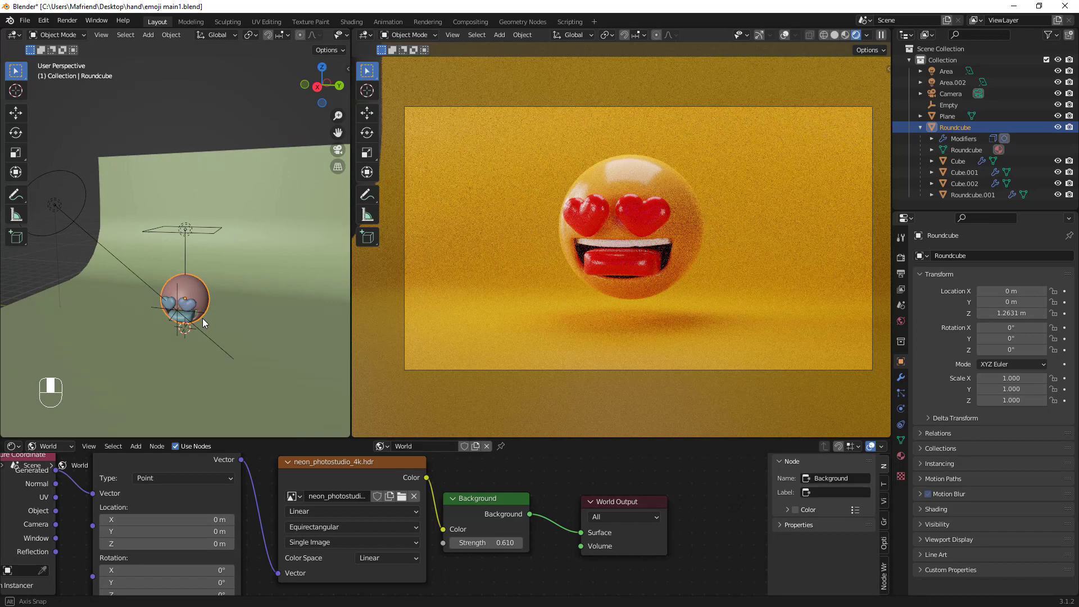
{"action": "left_click", "coordinate": [191, 234]}
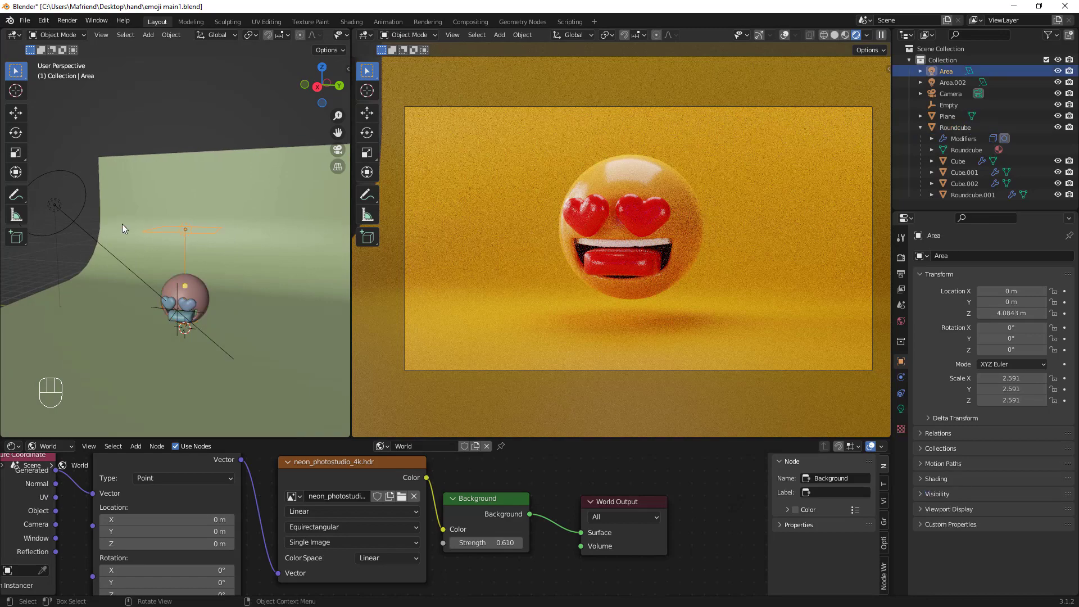
{"action": "left_click", "coordinate": [46, 201]}
{"action": "scroll", "coordinate": [657, 258], "scroll_direction": "down", "scroll_amount": 5}
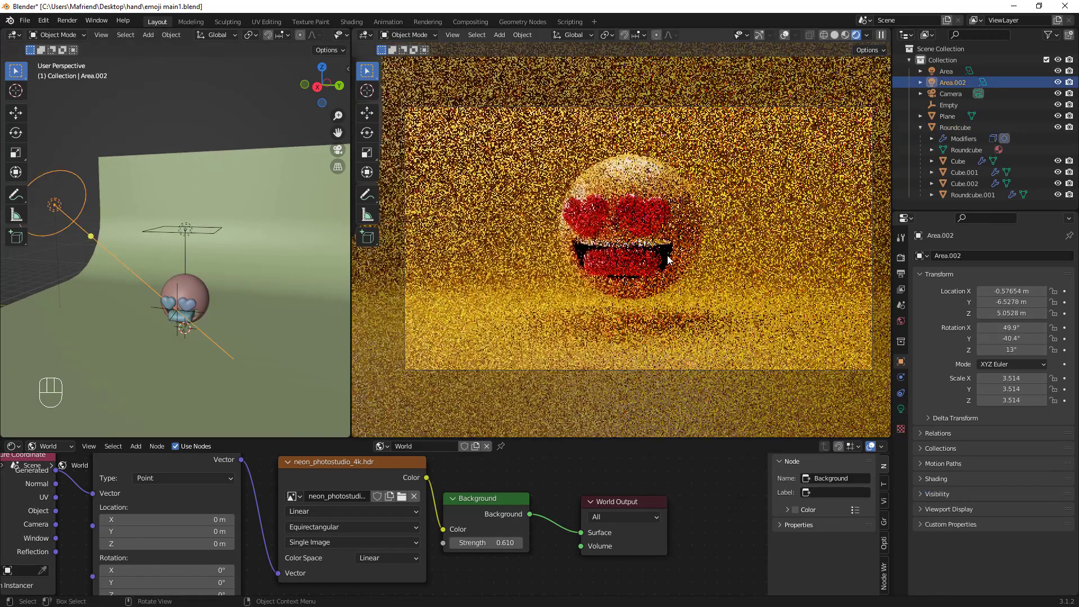
{"action": "middle_click_drag", "start_coordinate": [620, 253], "coordinate": [555, 272]}
{"action": "scroll", "coordinate": [545, 274], "scroll_direction": "up", "scroll_amount": 3}
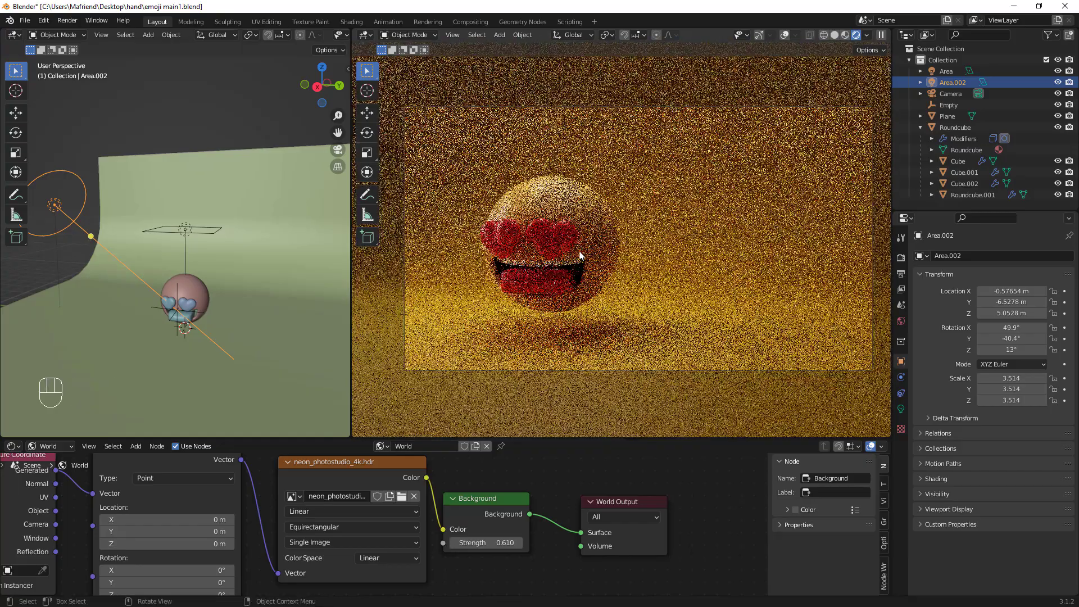
{"action": "left_click", "coordinate": [555, 272]}
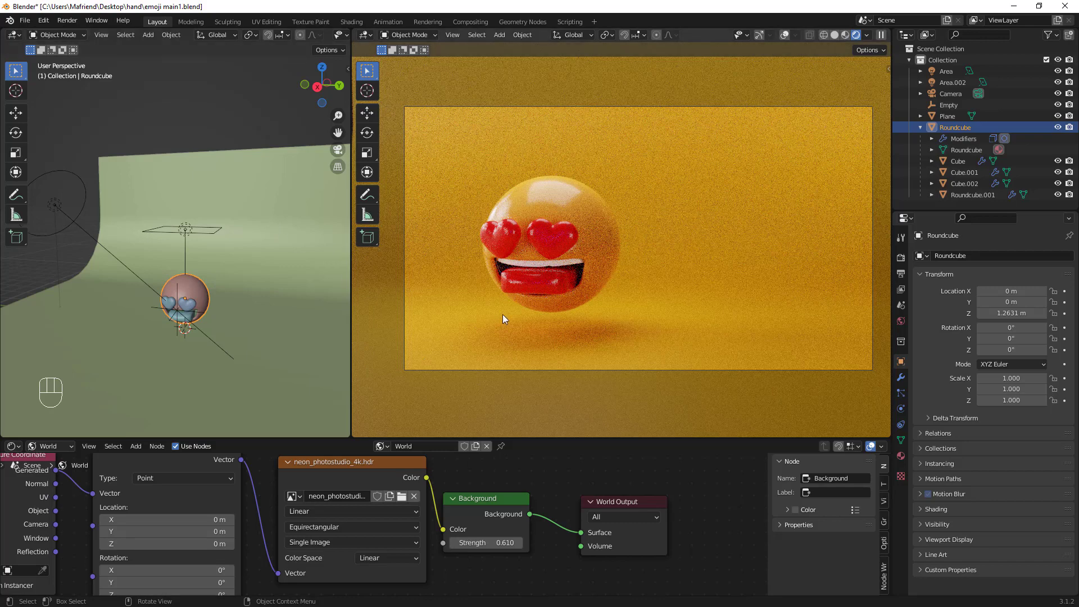
{"action": "middle_click_drag", "start_coordinate": [561, 298], "coordinate": [595, 295], "text": "shift"}
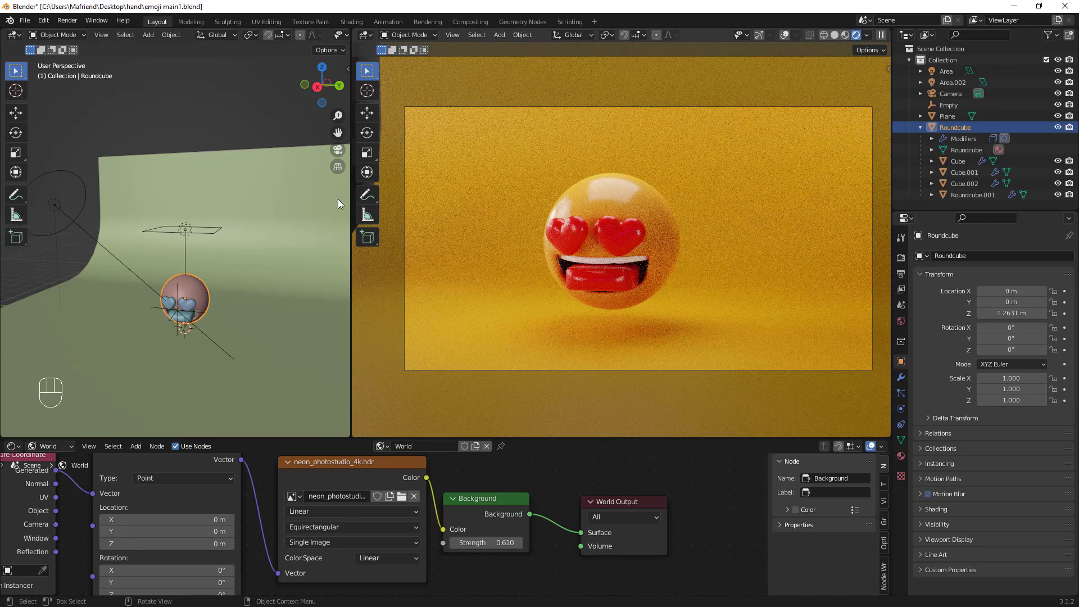
Hide the curved backdrop plane behind the emoji in the viewport.
{"action": "left_click", "coordinate": [261, 359]}
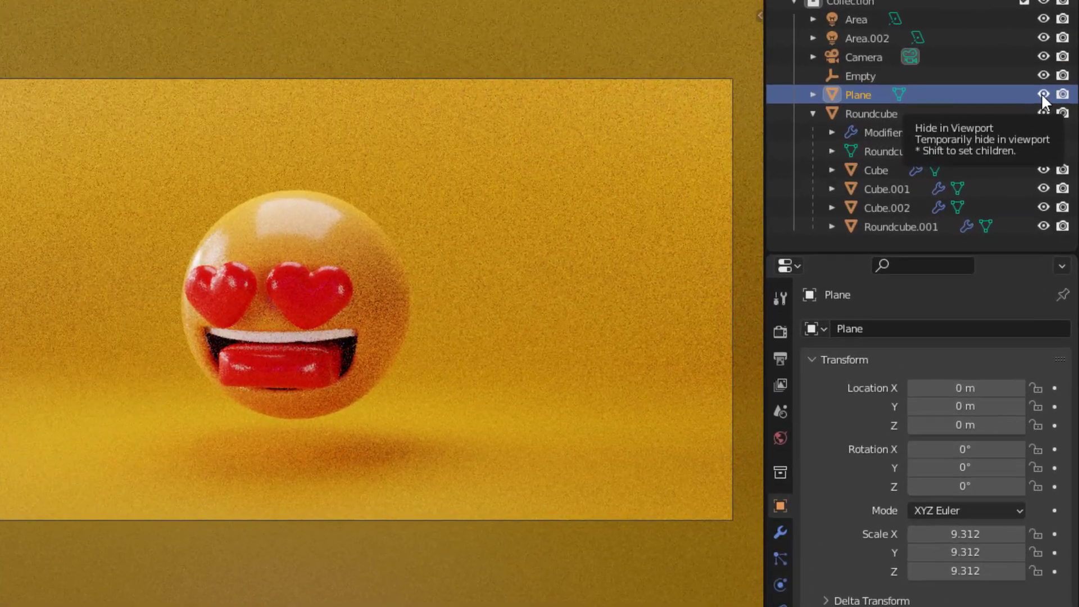
{"action": "left_click", "coordinate": [1041, 92]}
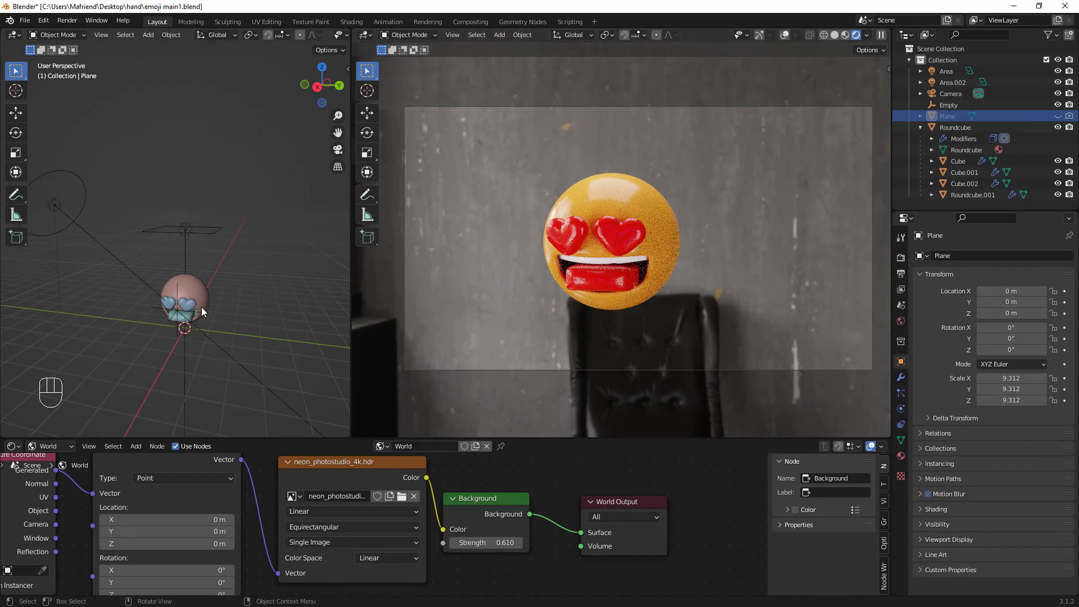
Turn the rendered view to a closer three-quarter angle on the emoji and render a still image.
{"action": "middle_click_drag", "start_coordinate": [367, 274], "coordinate": [487, 241]}
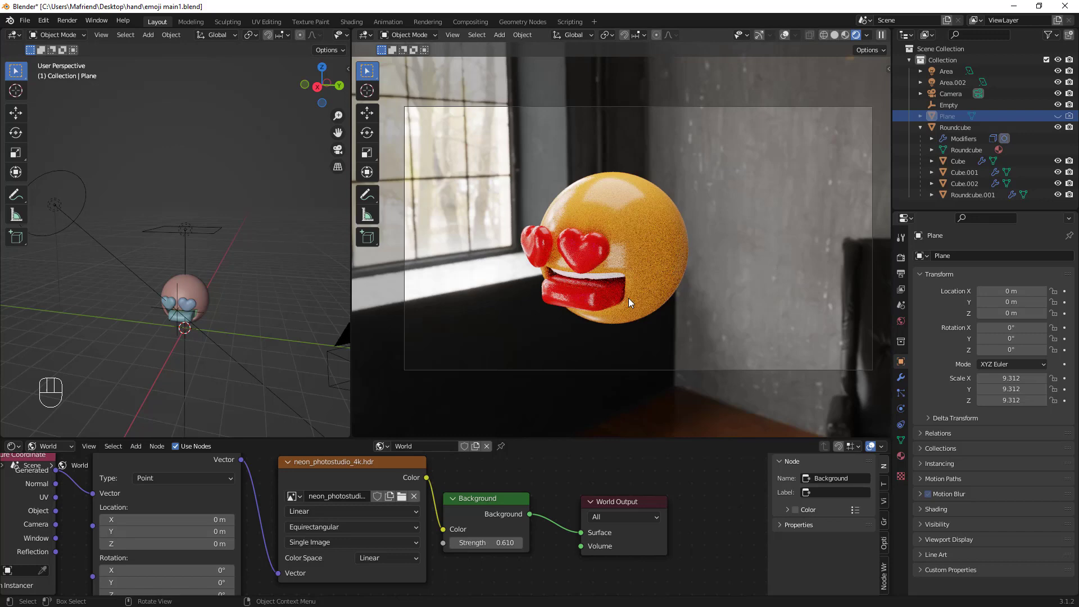
{"action": "middle_click_drag", "start_coordinate": [628, 298], "coordinate": [636, 241]}
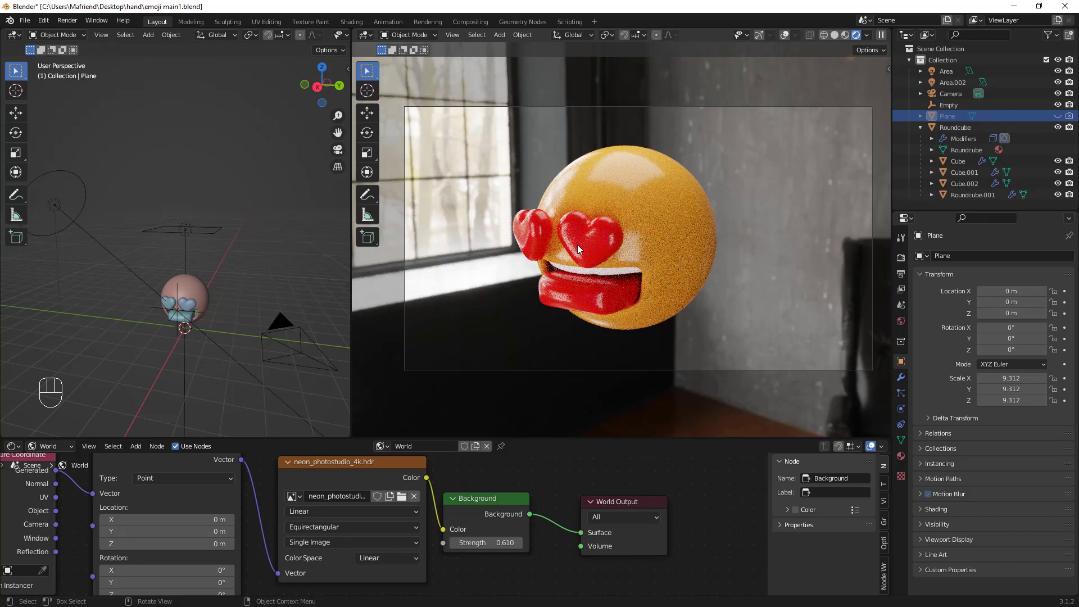
{"action": "left_click", "coordinate": [70, 21]}
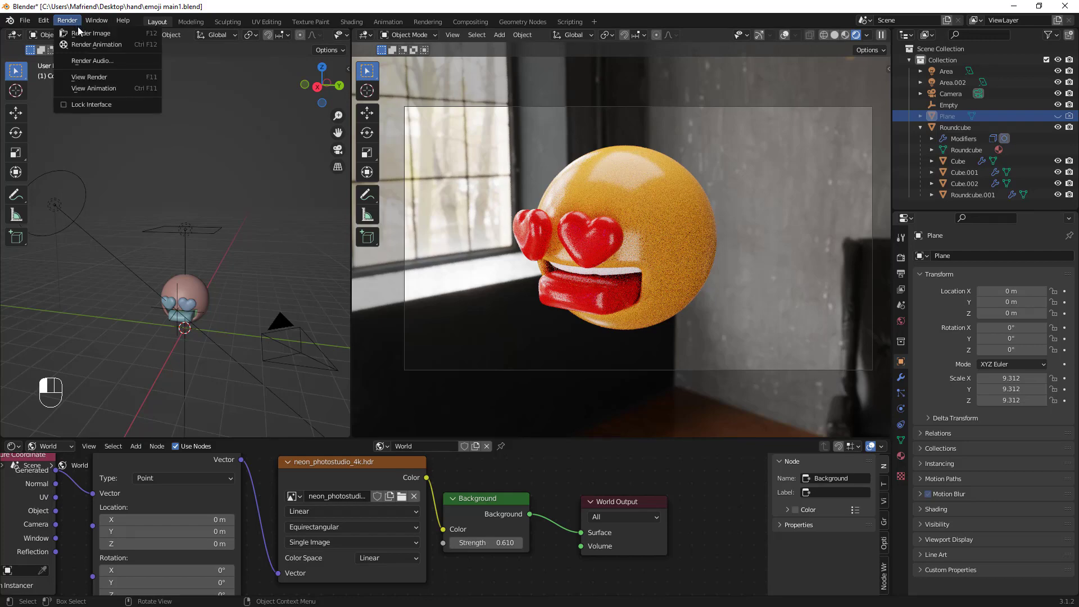
{"action": "left_click", "coordinate": [84, 34]}
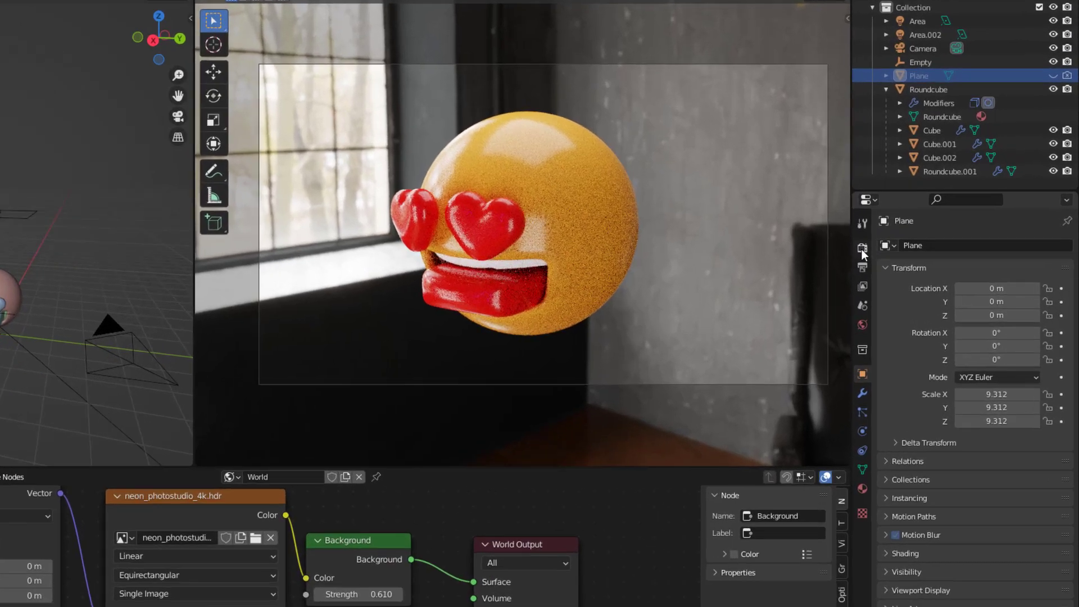
Enable the Transparent option in the Cycles film settings to remove the HDRI background from the render.
{"action": "left_click", "coordinate": [901, 258]}
{"action": "scroll", "coordinate": [951, 379], "scroll_direction": "down", "scroll_amount": 2}
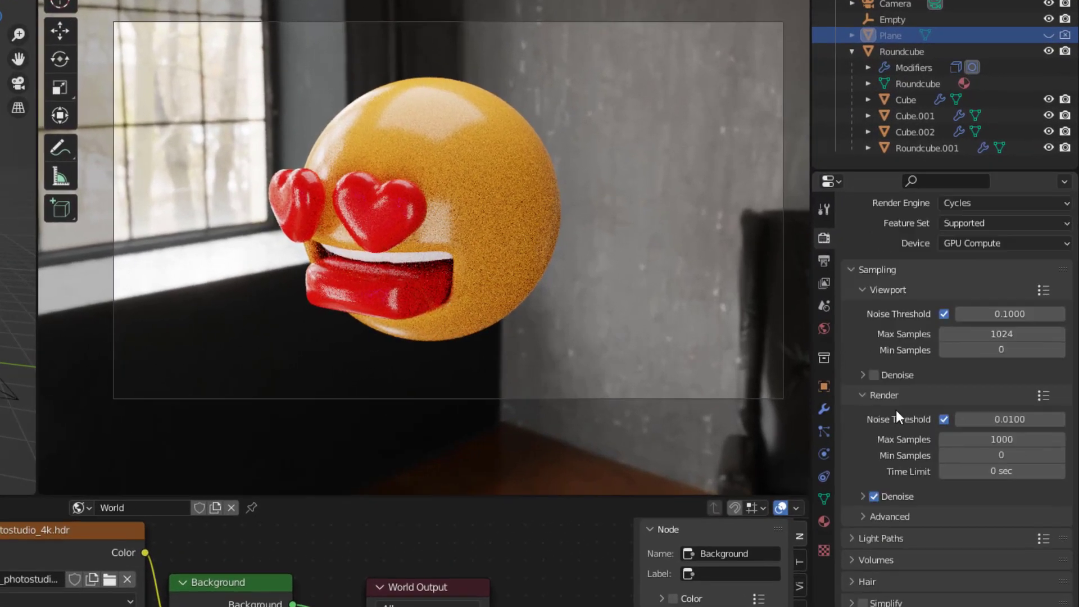
{"action": "scroll", "coordinate": [896, 416], "scroll_direction": "down", "scroll_amount": 8}
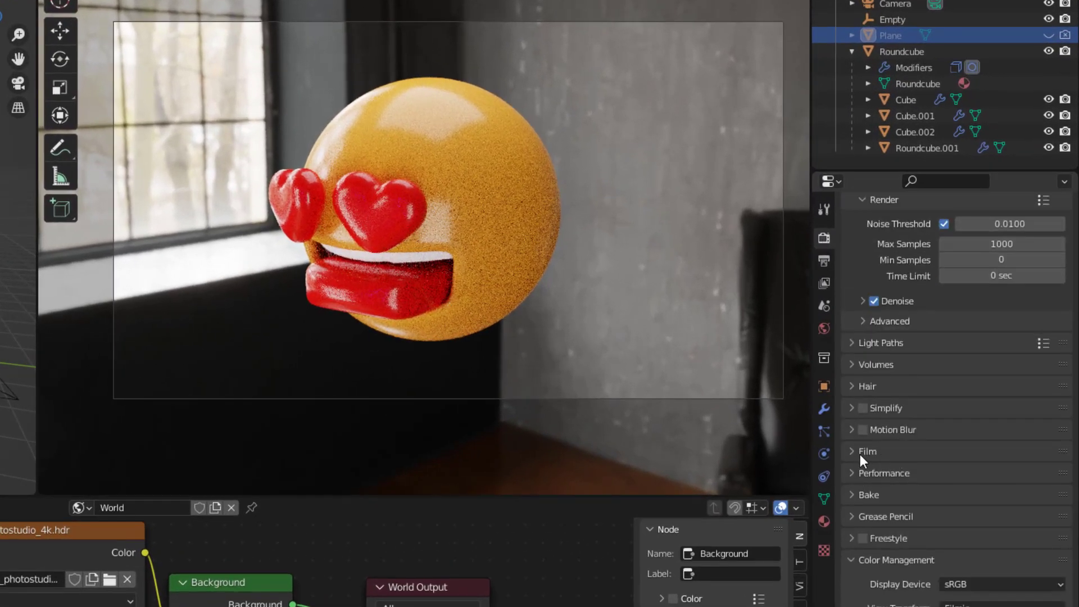
{"action": "left_click", "coordinate": [851, 452]}
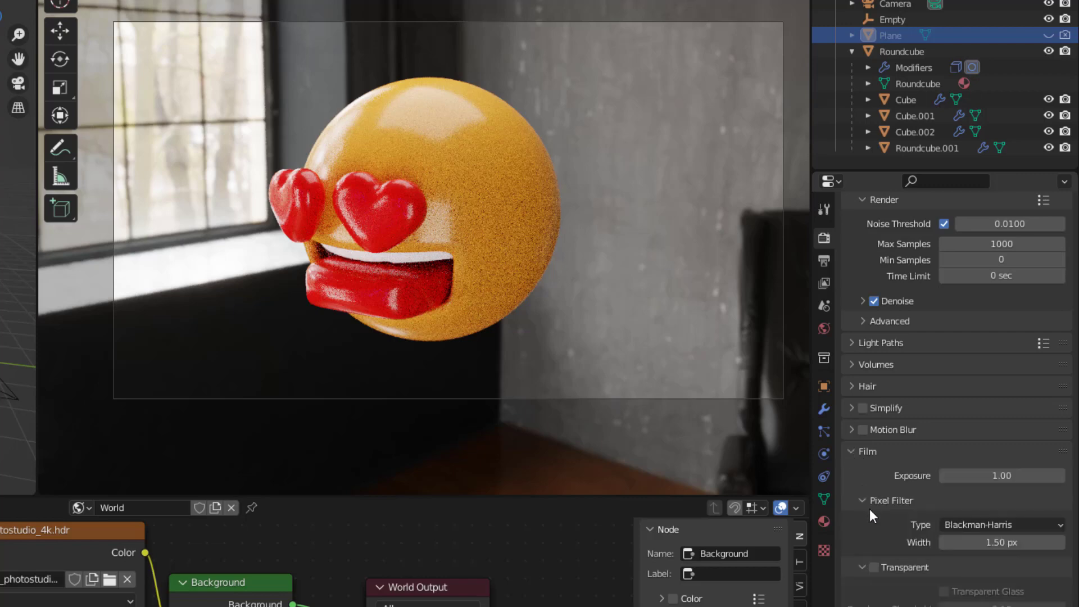
{"action": "left_click", "coordinate": [874, 566]}
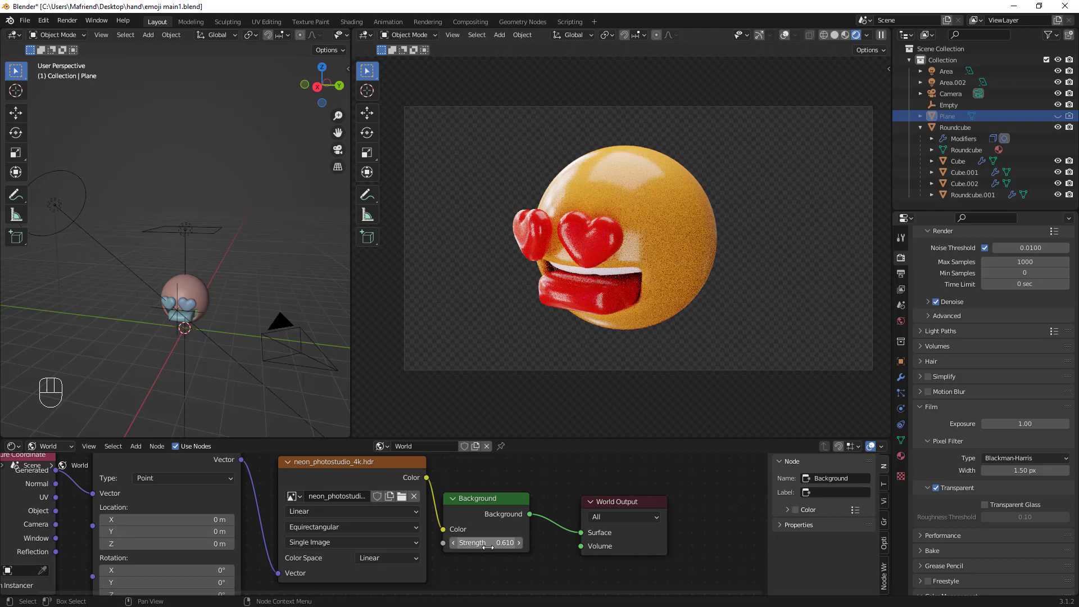
Try a world Background strength of 2.010, undoing the change after checking the emoji's lighting.
{"action": "left_click_drag", "start_coordinate": [494, 543], "coordinate": [493, 543]}
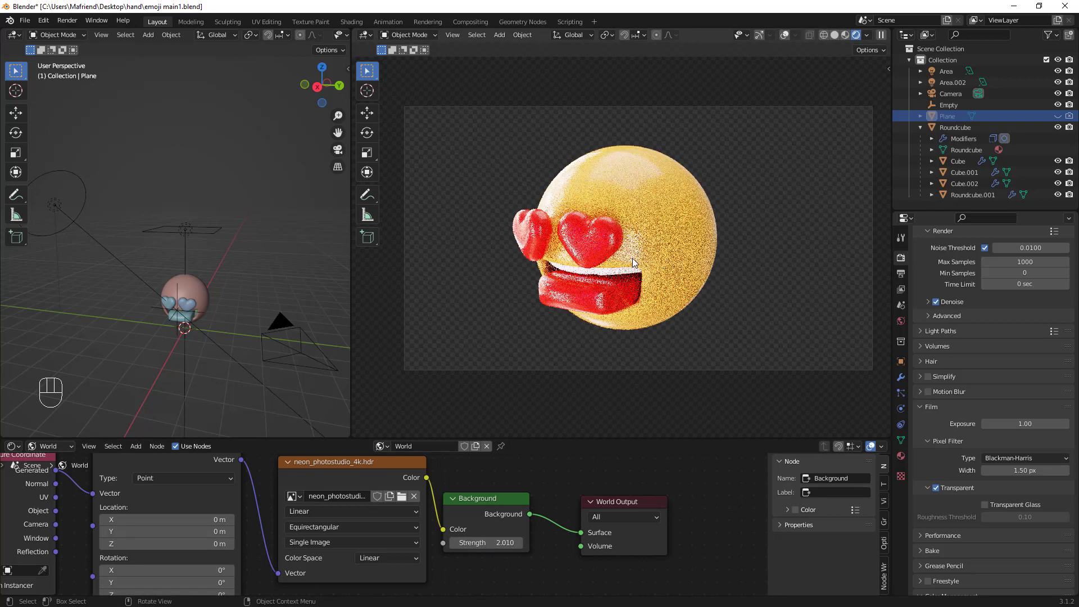
{"action": "key", "text": "ctrl+z"}
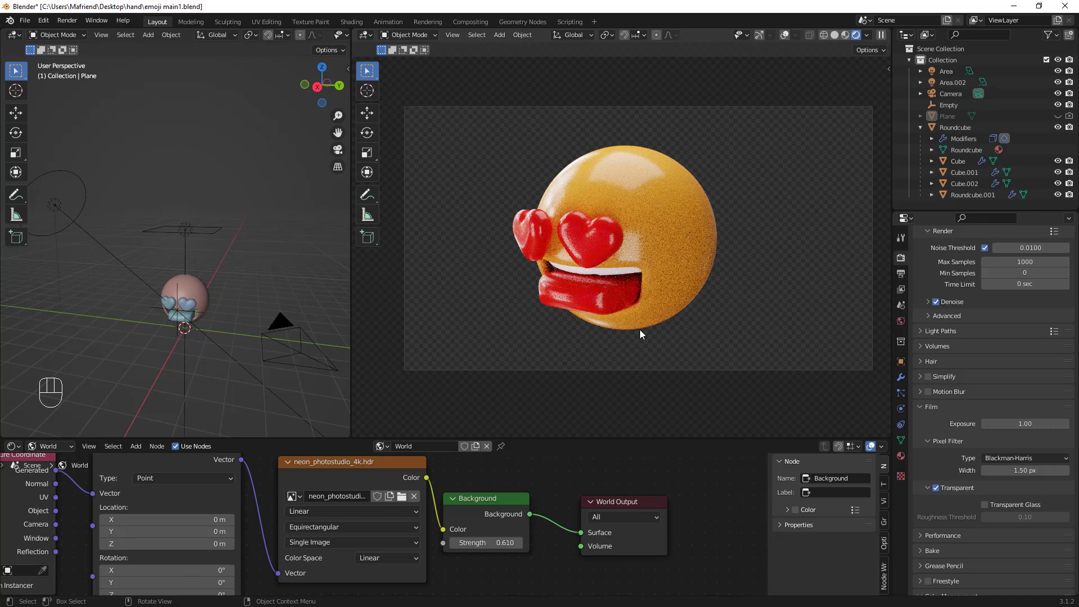
{"action": "key", "text": "ctrl+z"}
Render the emoji as a still image and open the Save As dialog for the result.
{"action": "left_click", "coordinate": [70, 21]}
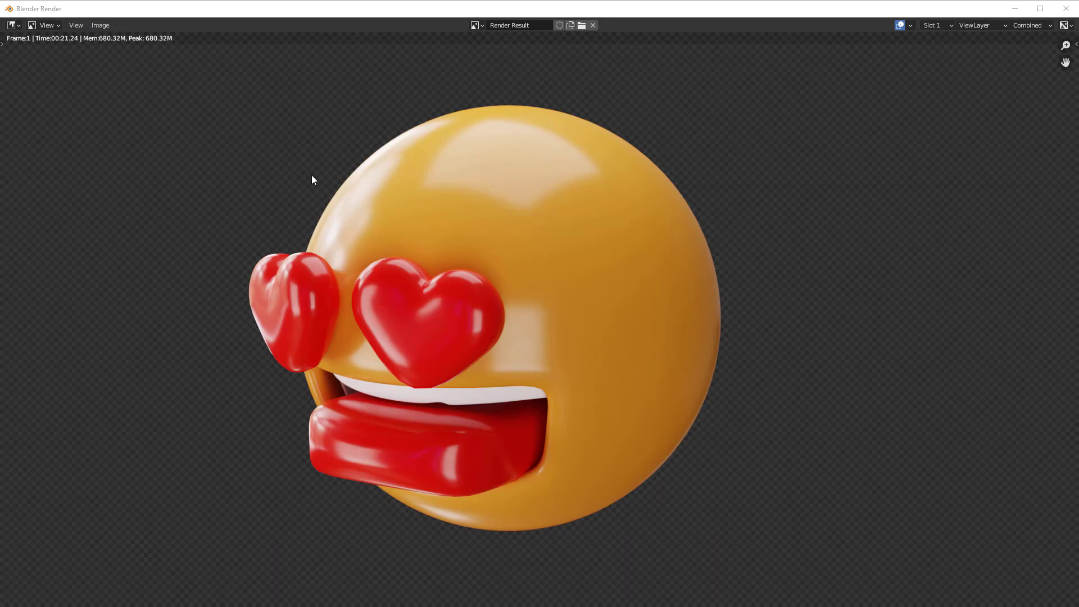
{"action": "left_click", "coordinate": [100, 25]}
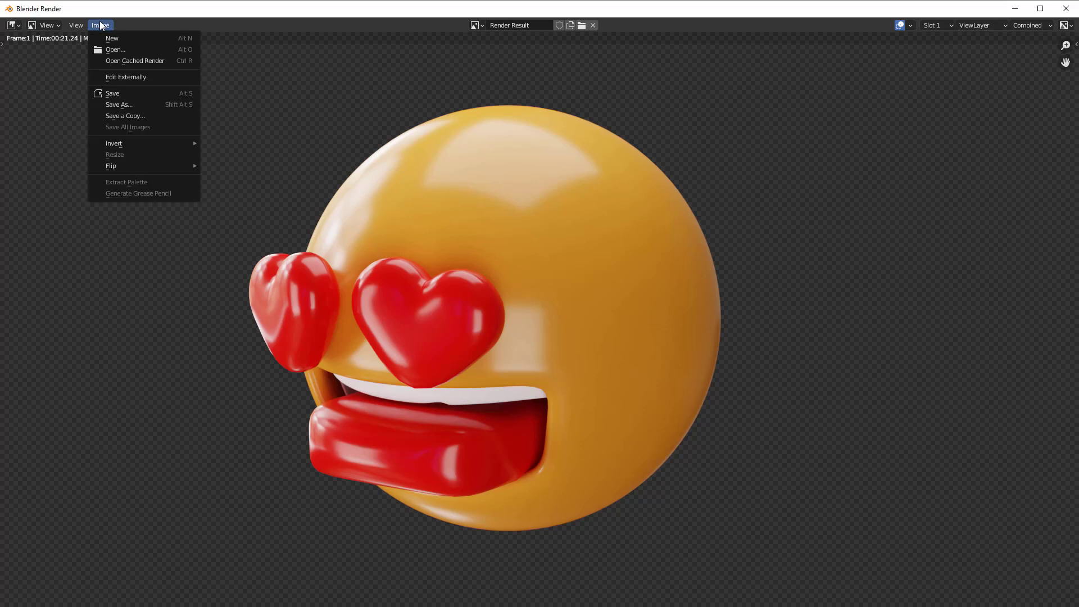
{"action": "left_click", "coordinate": [118, 104]}
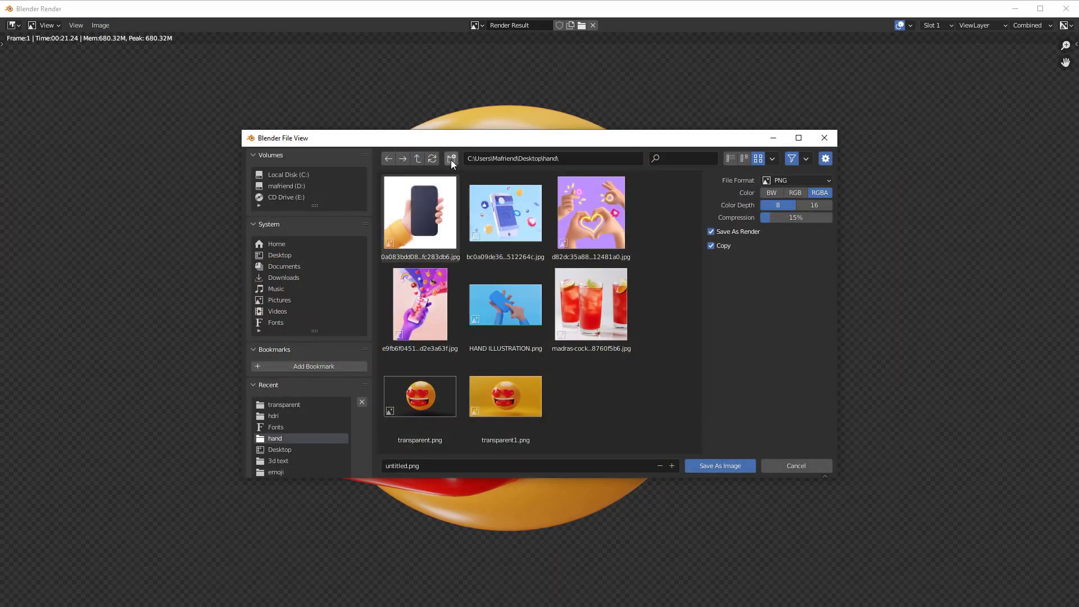
Choose the "transparent" folder on the Desktop as the save location for the render.
{"action": "left_click", "coordinate": [282, 252]}
{"action": "left_click", "coordinate": [523, 228]}
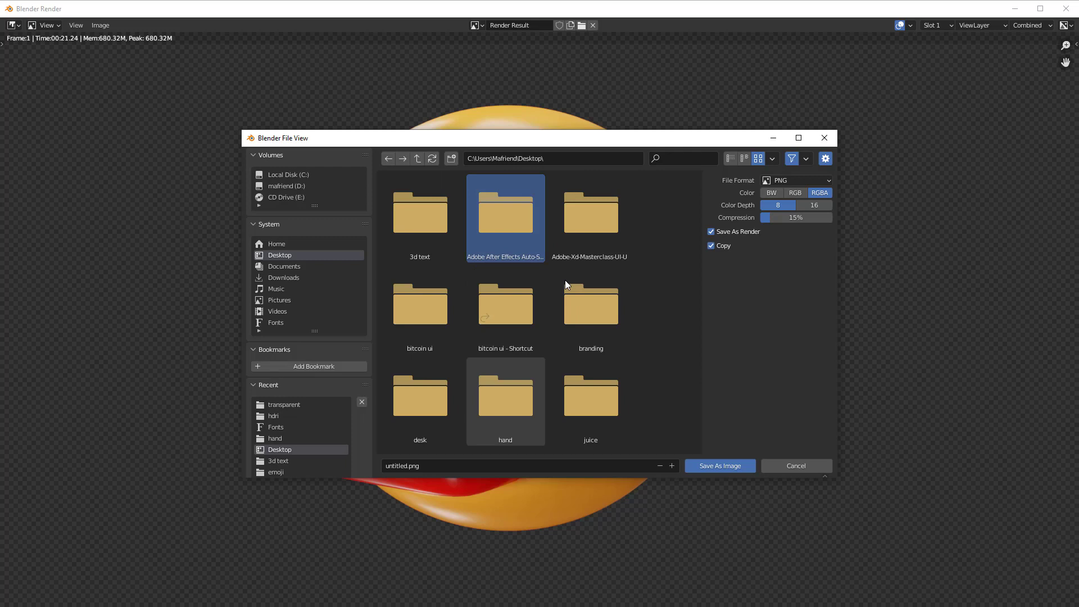
{"action": "scroll", "coordinate": [569, 298], "scroll_direction": "down", "scroll_amount": 8}
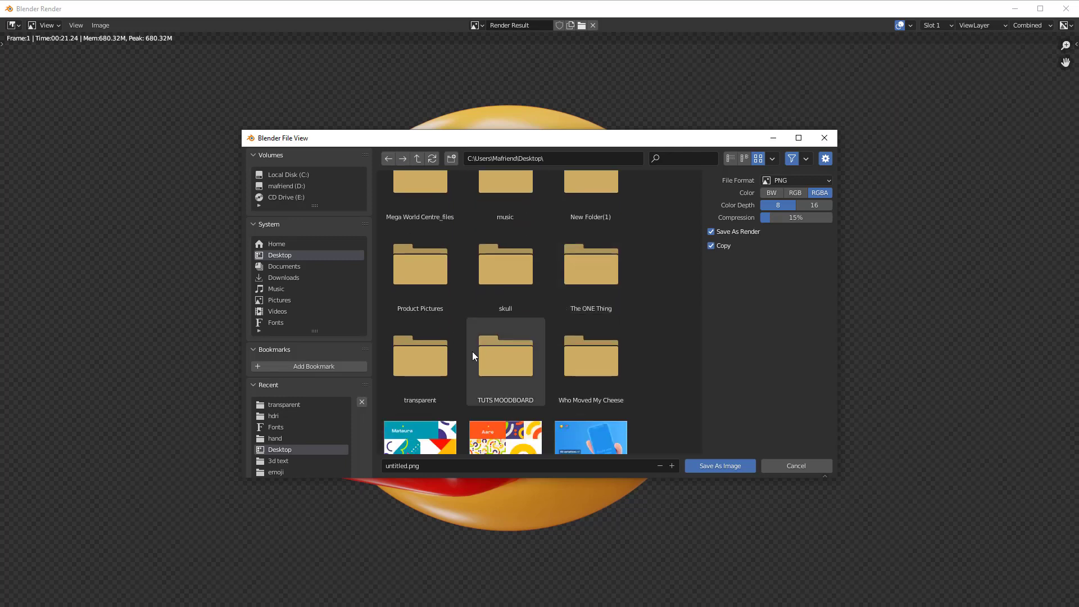
{"action": "double_click", "coordinate": [445, 358]}
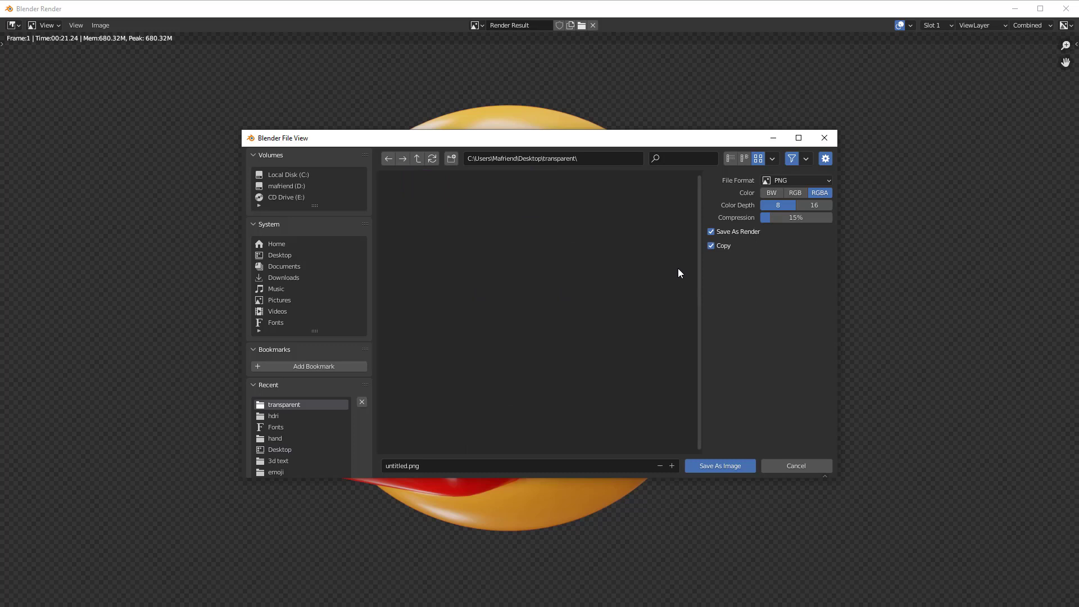
Save the render in PNG format under the file name transparent.png.
{"action": "left_click", "coordinate": [782, 179]}
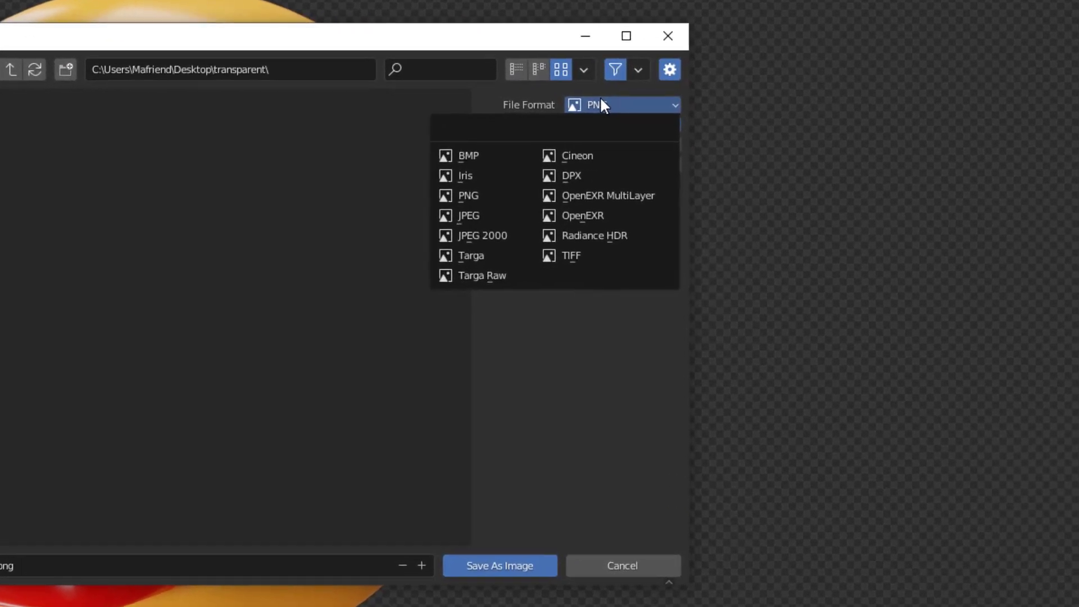
{"action": "left_click", "coordinate": [472, 196]}
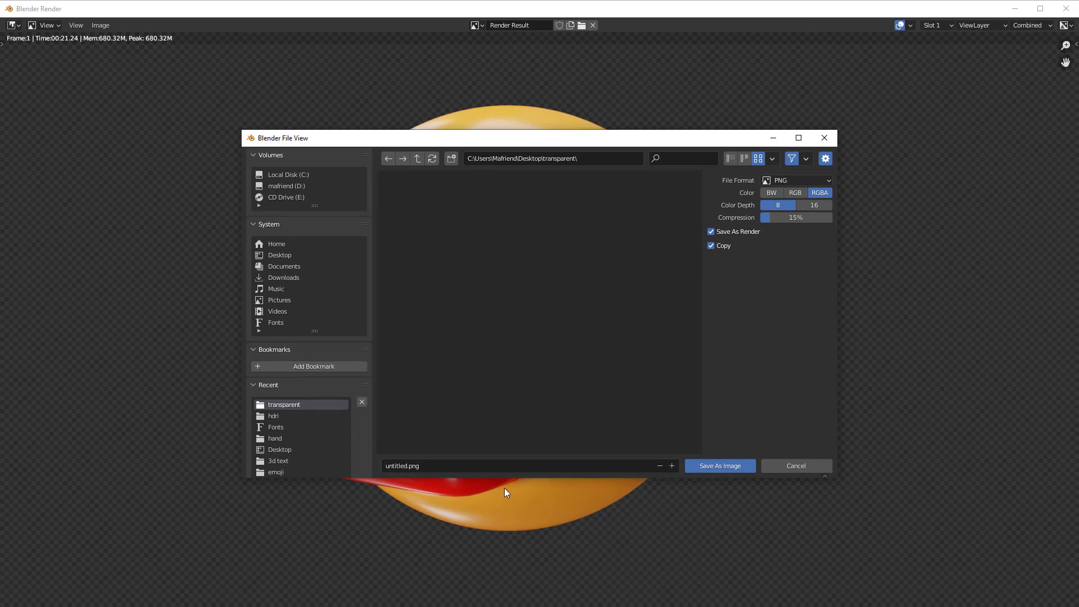
{"action": "left_click", "coordinate": [516, 468]}
{"action": "type", "text": "transparent"}
{"action": "left_click", "coordinate": [730, 467]}
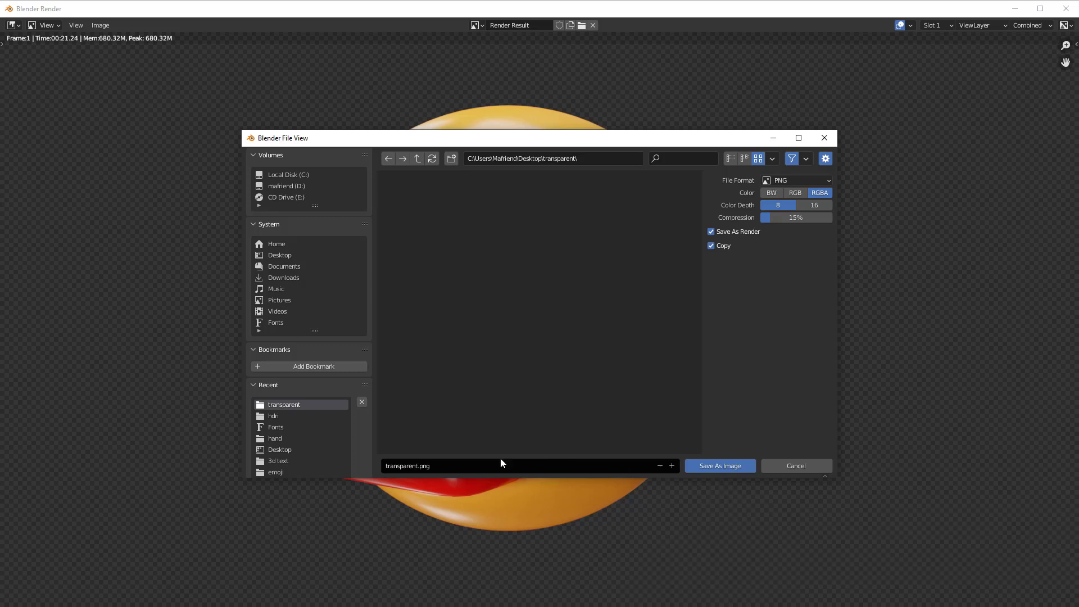
{"action": "left_click", "coordinate": [736, 465]}
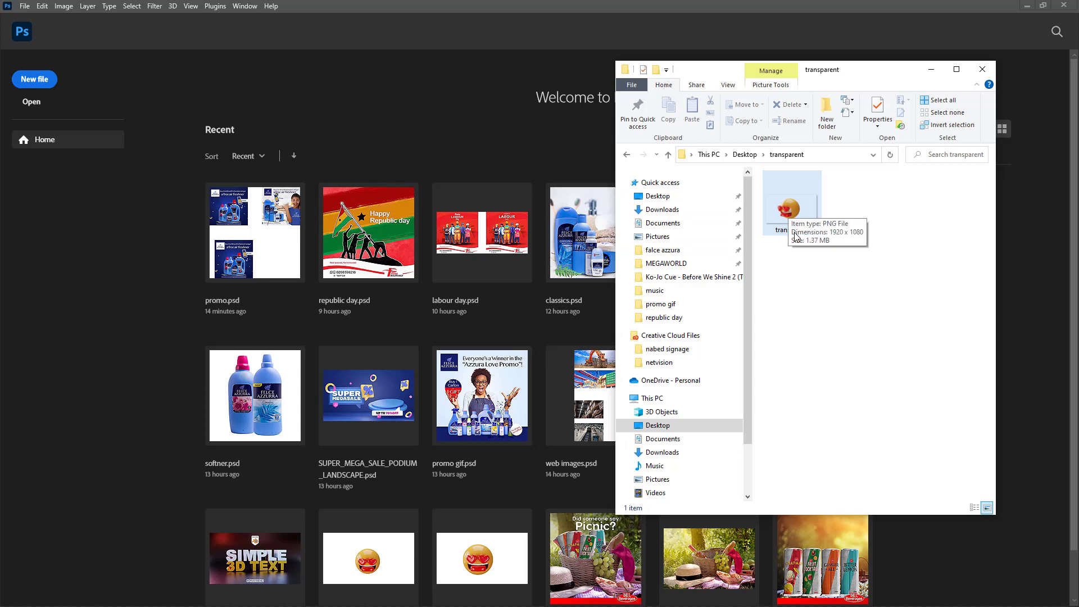
Switch to Photoshop and open transparent.png from the Desktop's "transparent" folder as a document.
{"action": "left_click", "coordinate": [798, 209]}
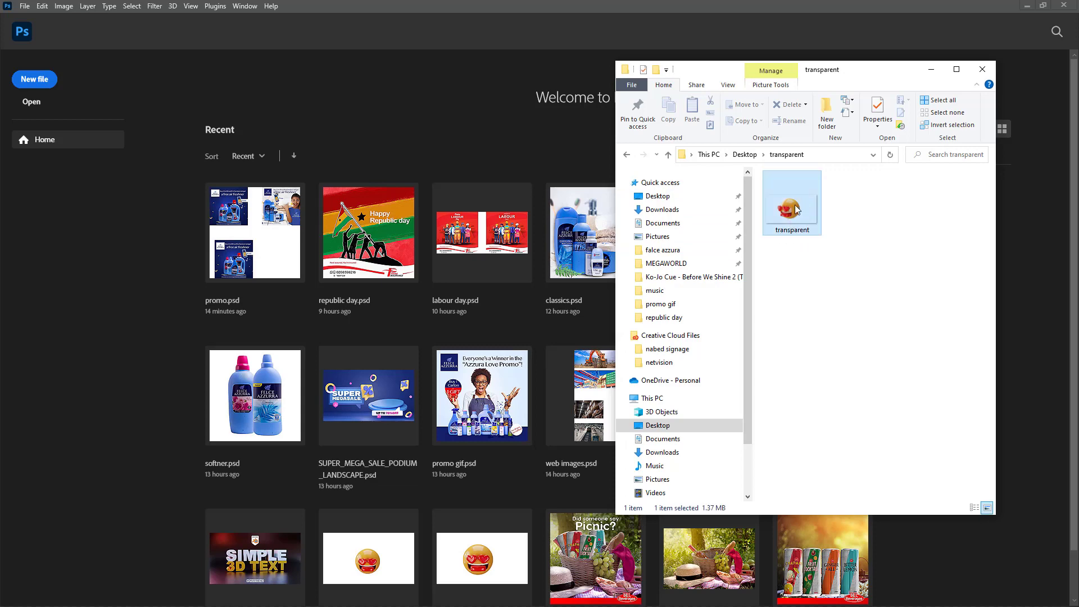
{"action": "left_click_drag", "start_coordinate": [796, 209], "coordinate": [445, 43]}
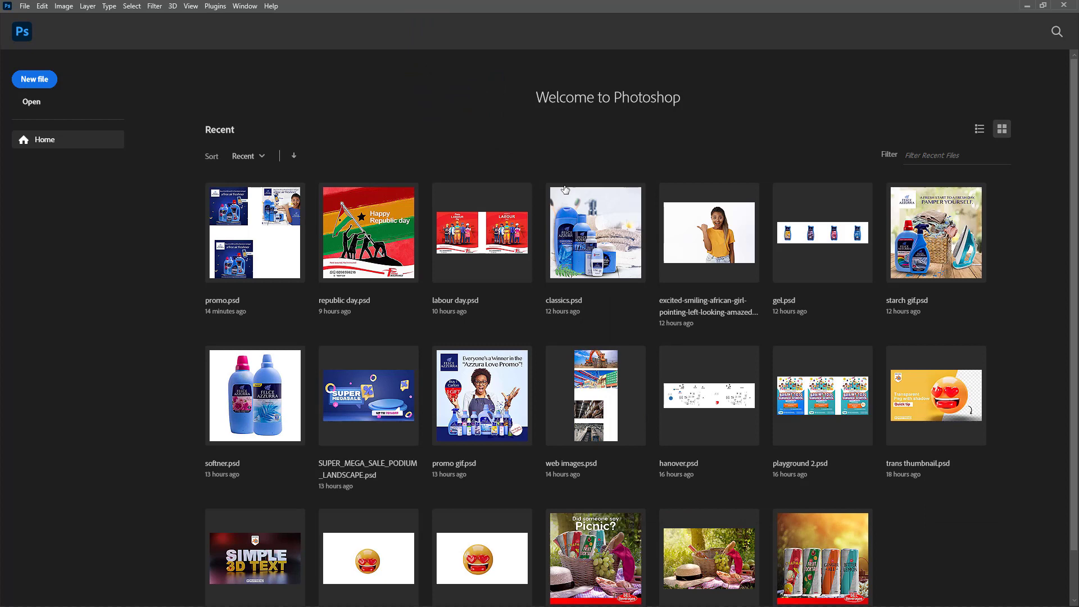
{"action": "left_click_drag", "start_coordinate": [565, 189], "coordinate": [565, 189]}
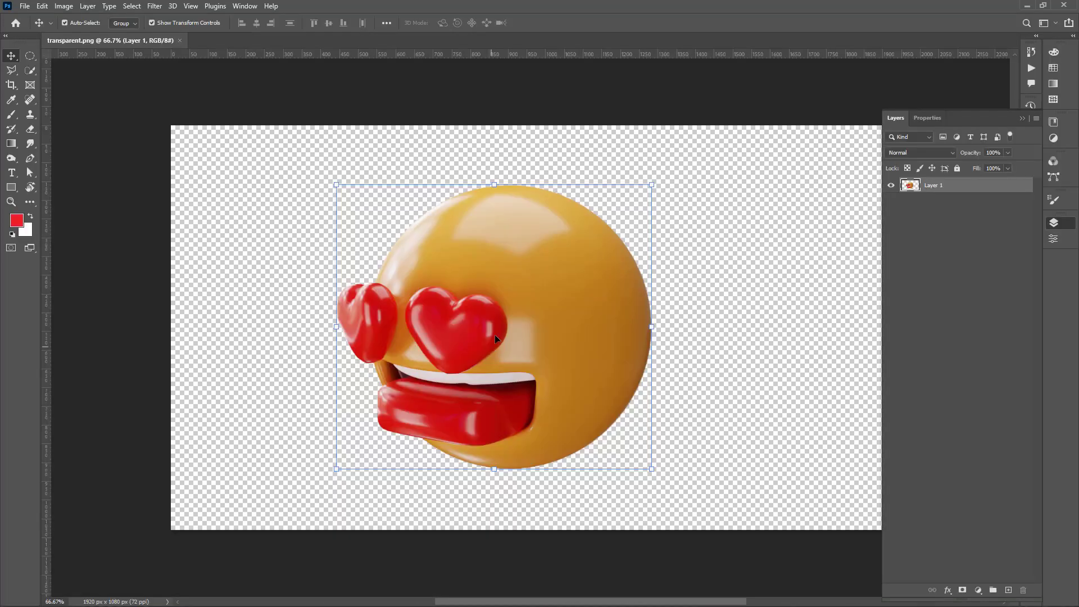
{"action": "scroll", "coordinate": [692, 344], "scroll_direction": "down", "scroll_amount": 5}
{"action": "scroll", "coordinate": [642, 241], "scroll_direction": "up", "scroll_amount": 5}
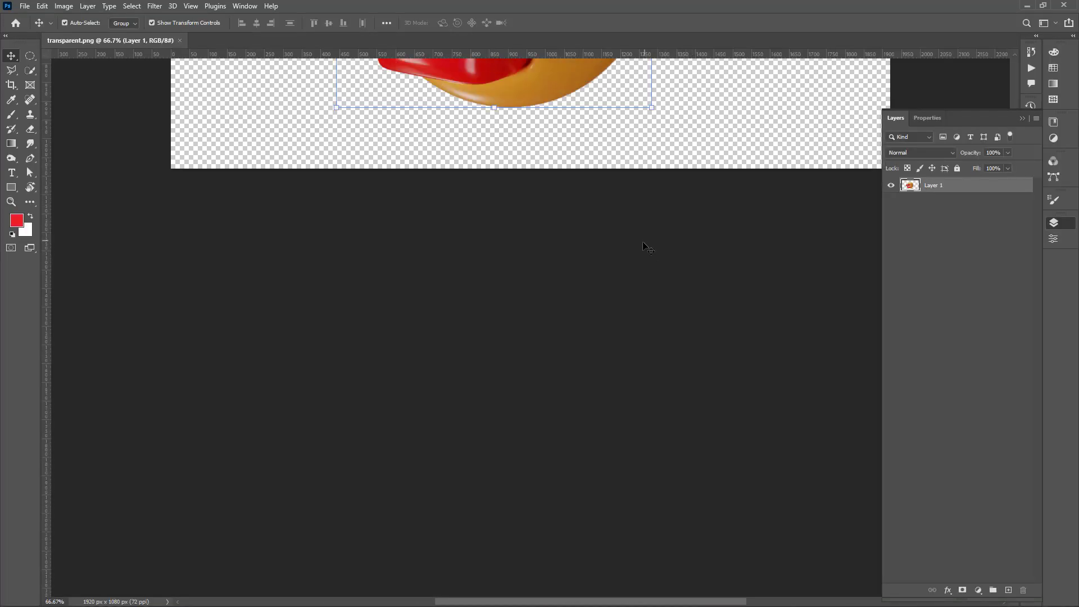
Draw a red rectangle shape about 1952 by 1126 px covering the whole canvas.
{"action": "left_click_drag", "start_coordinate": [702, 234], "coordinate": [665, 414]}
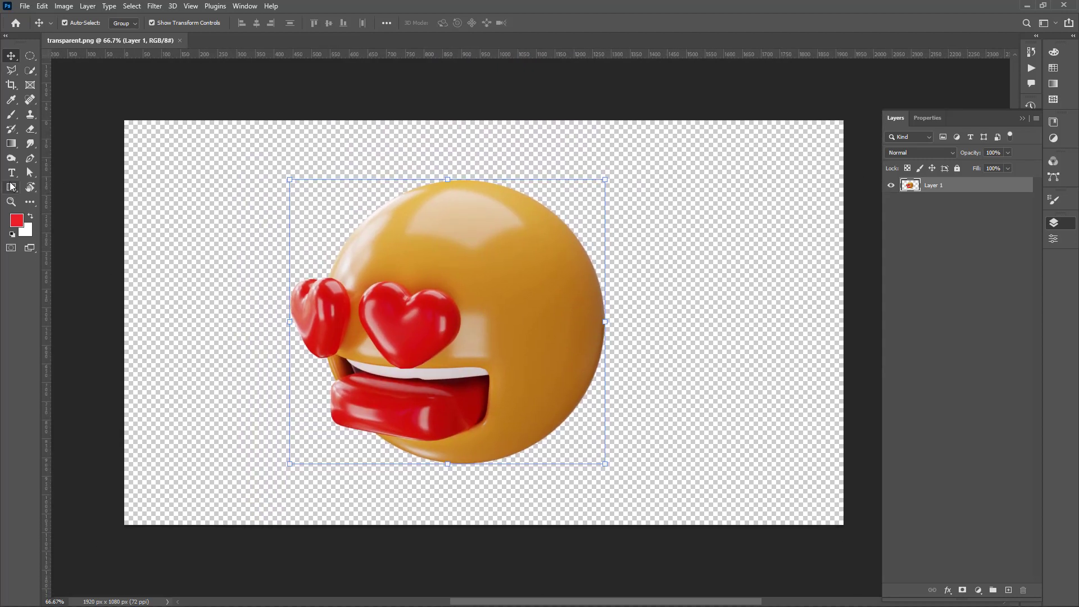
{"action": "left_click", "coordinate": [11, 188]}
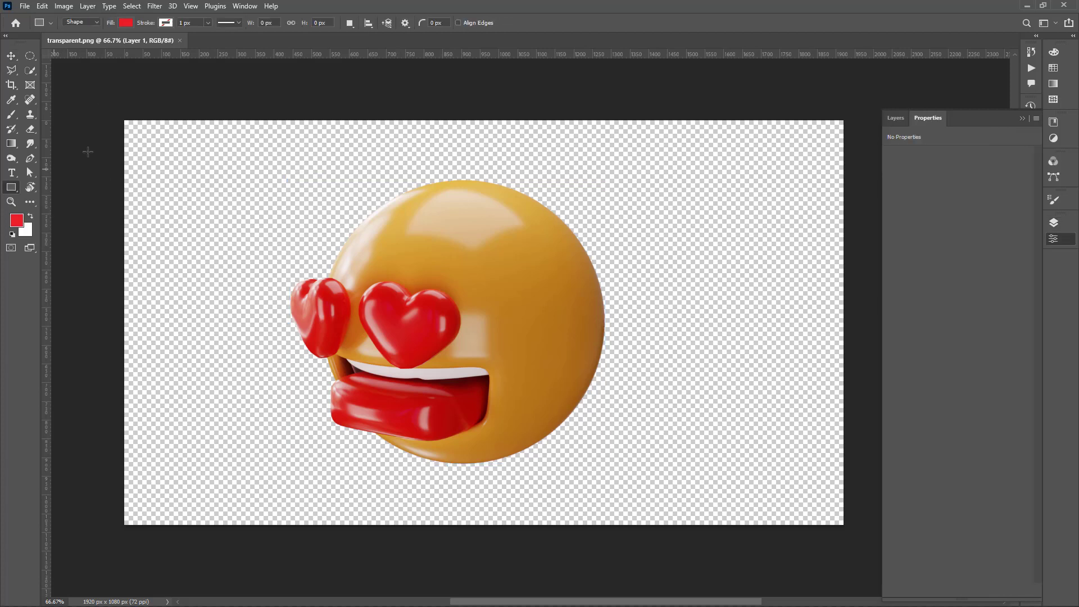
{"action": "left_click_drag", "start_coordinate": [100, 102], "coordinate": [855, 536]}
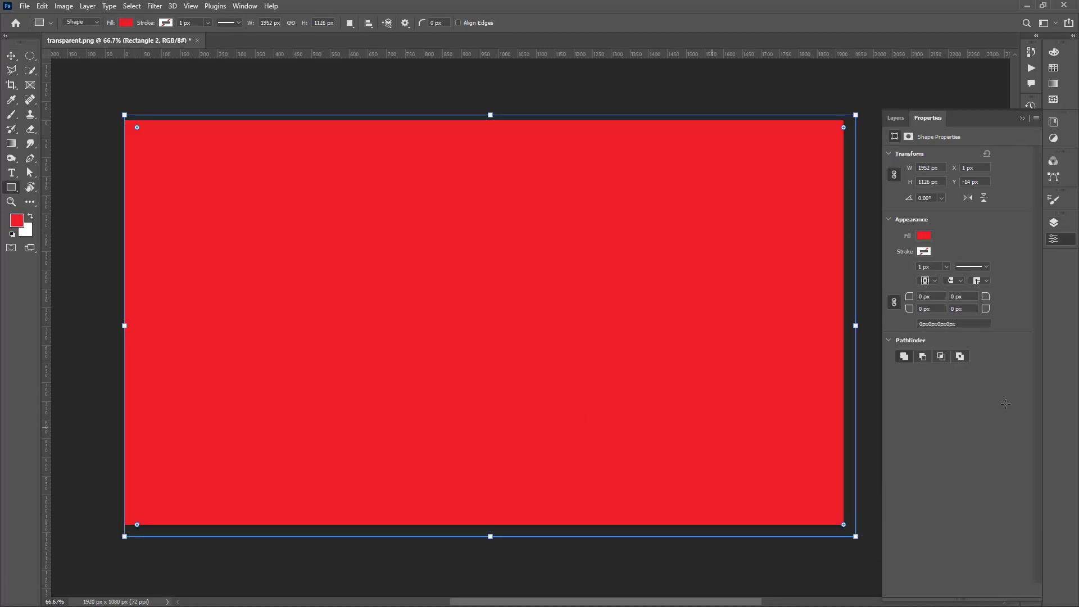
Move the red Rectangle 2 layer below the emoji's Layer 1 and recolor its fill to a very dark maroon.
{"action": "left_click", "coordinate": [1053, 223]}
{"action": "left_click_drag", "start_coordinate": [992, 186], "coordinate": [974, 220]}
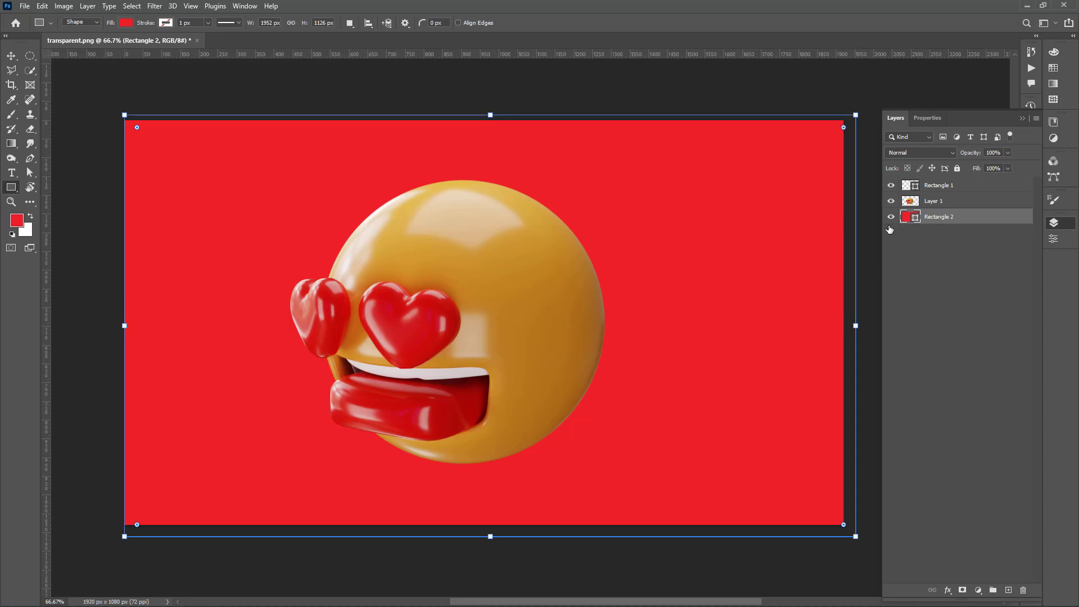
{"action": "double_click", "coordinate": [905, 217]}
{"action": "mouse_move", "coordinate": [800, 289]}
{"action": "left_mouse_down"}
{"action": "mouse_move", "coordinate": [799, 354]}
{"action": "mouse_move", "coordinate": [750, 362]}
{"action": "mouse_move", "coordinate": [781, 353]}
{"action": "left_mouse_up"}
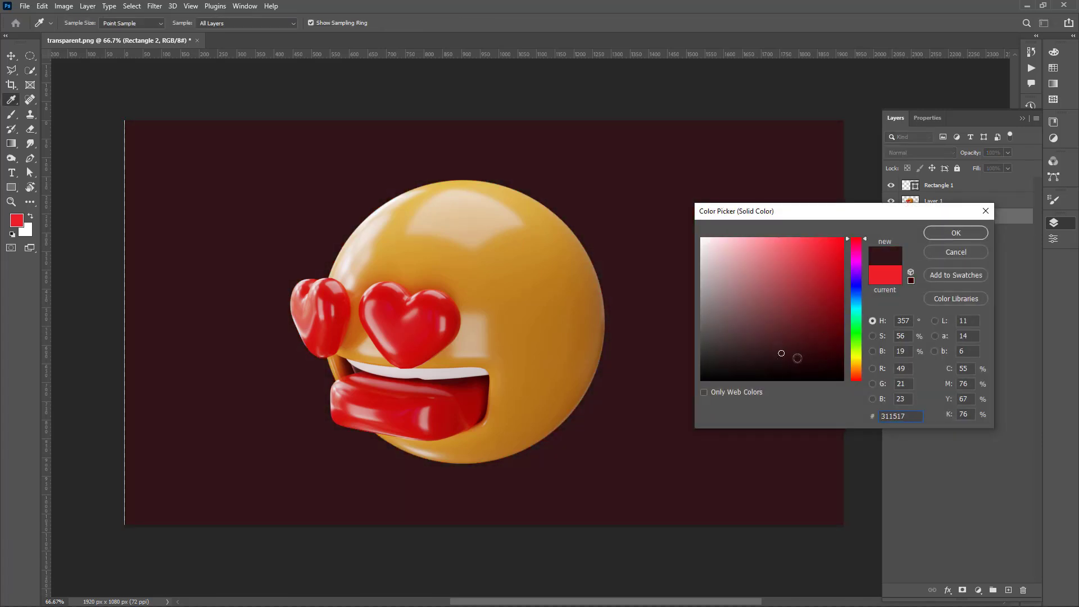
{"action": "left_click", "coordinate": [814, 359]}
{"action": "left_click", "coordinate": [956, 232]}
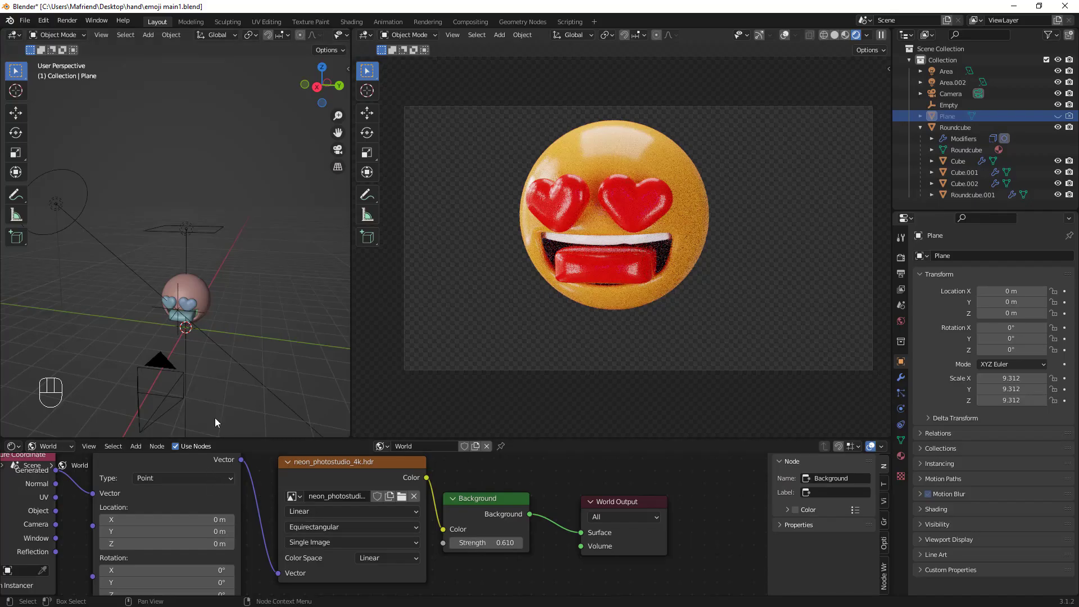
Switch to Blender and turn on the Plane object's visibility in both the viewport and renders.
{"action": "mouse_move", "coordinate": [219, 352]}
{"action": "middle_mouse_down"}
{"action": "mouse_move", "coordinate": [208, 354]}
{"action": "mouse_move", "coordinate": [220, 344]}
{"action": "middle_mouse_up"}
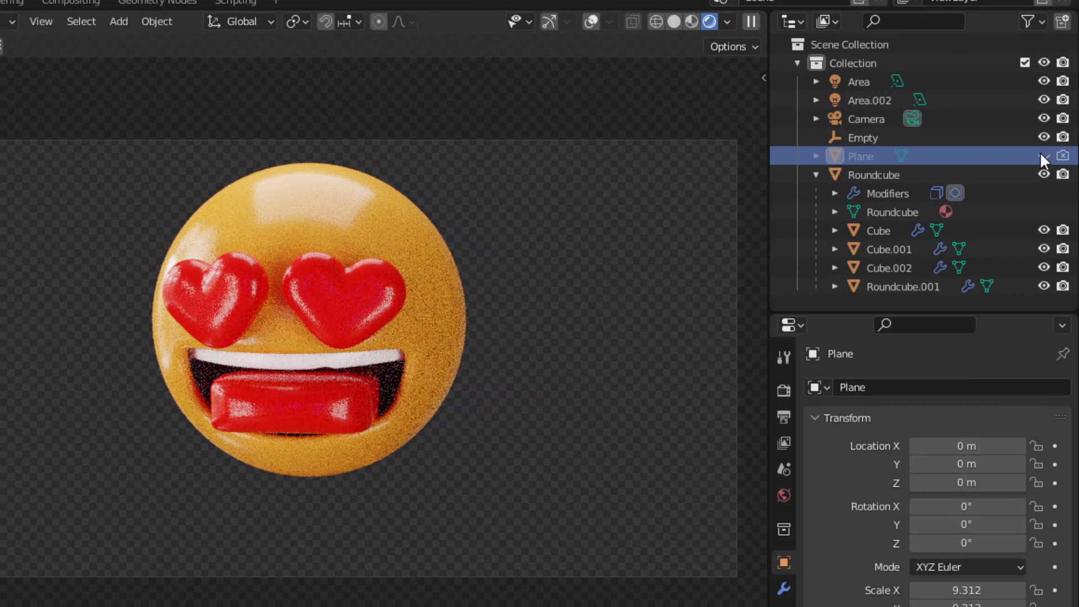
{"action": "left_click", "coordinate": [1043, 154]}
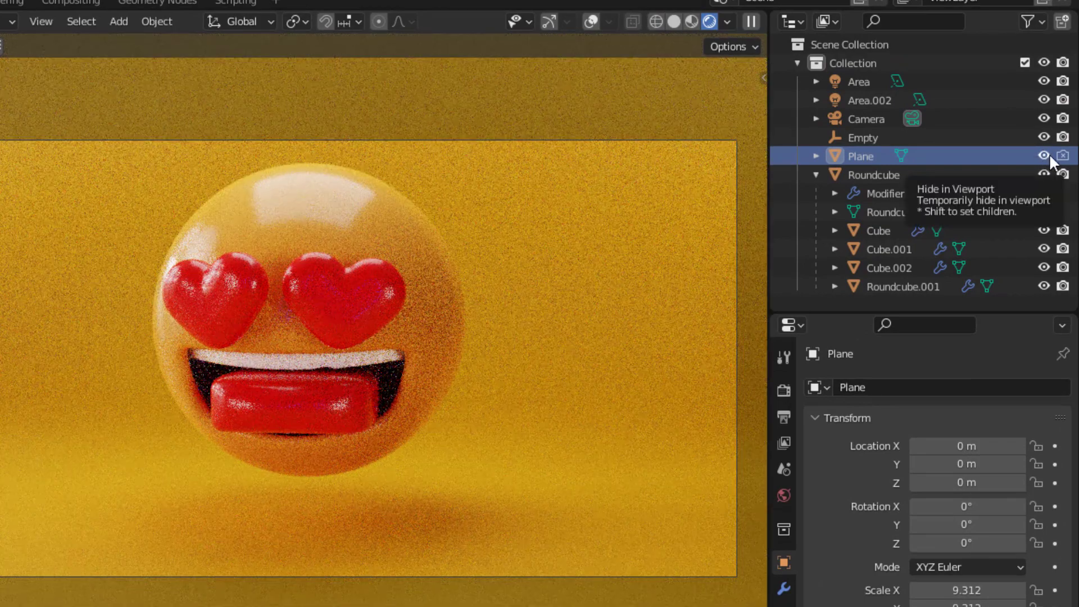
{"action": "left_click", "coordinate": [1062, 156]}
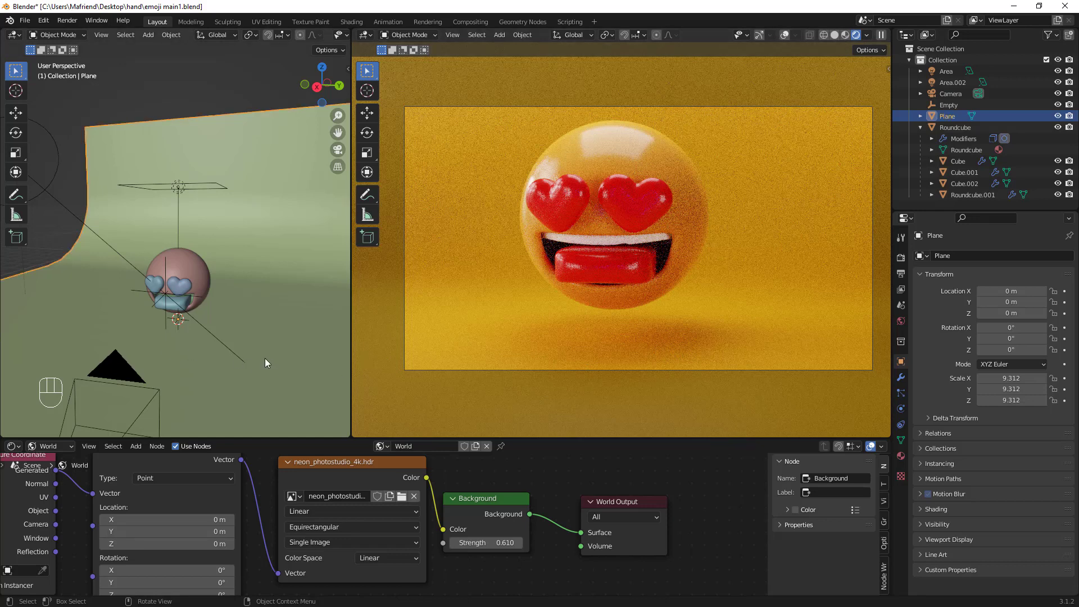
Enable Shadow Catcher in the Plane's visibility settings.
{"action": "mouse_move", "coordinate": [264, 359]}
{"action": "middle_mouse_down"}
{"action": "mouse_move", "coordinate": [258, 382]}
{"action": "mouse_move", "coordinate": [268, 337]}
{"action": "middle_mouse_up"}
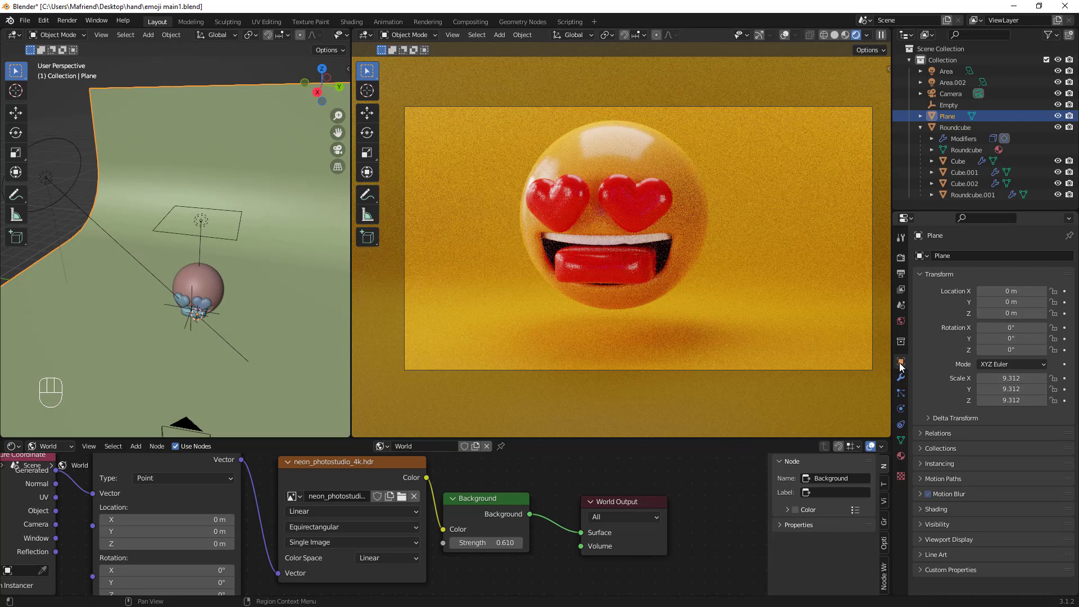
{"action": "left_click", "coordinate": [920, 525]}
{"action": "scroll", "coordinate": [952, 518], "scroll_direction": "down", "scroll_amount": 5}
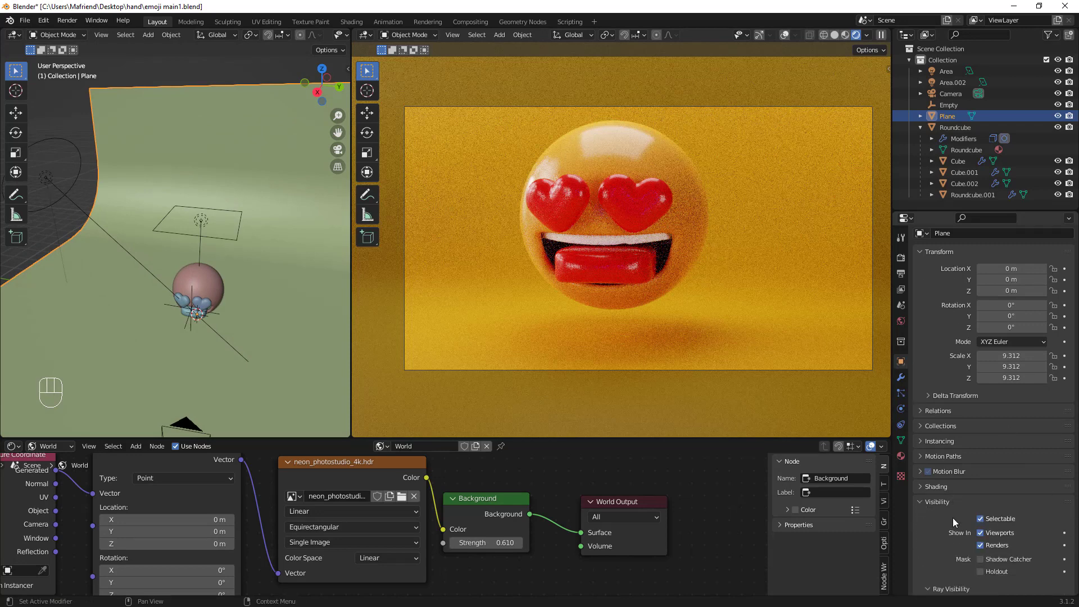
{"action": "scroll", "coordinate": [956, 517], "scroll_direction": "down", "scroll_amount": 3}
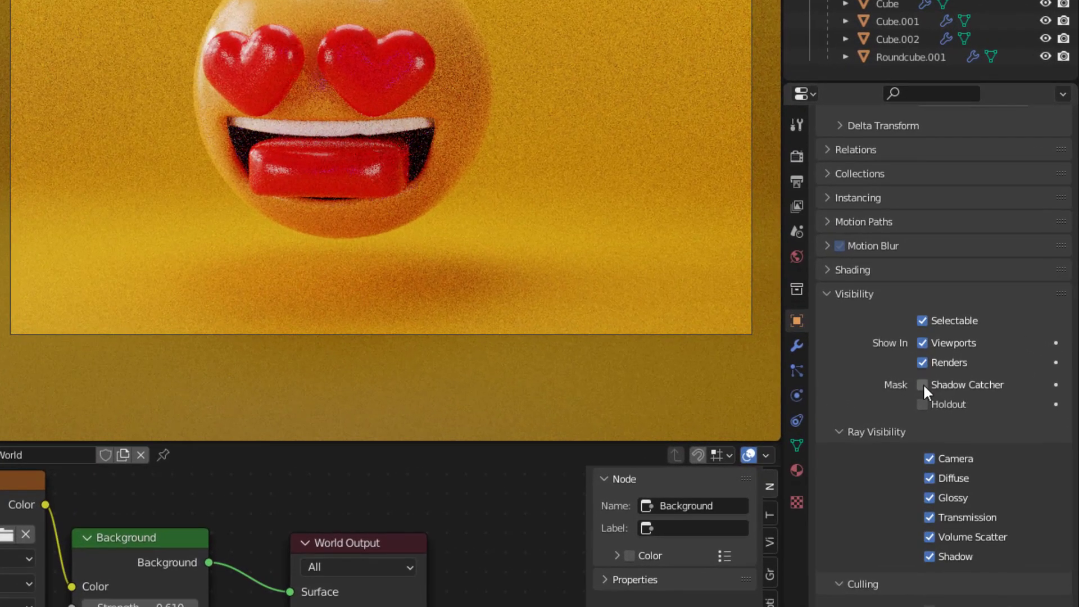
{"action": "left_click", "coordinate": [921, 385]}
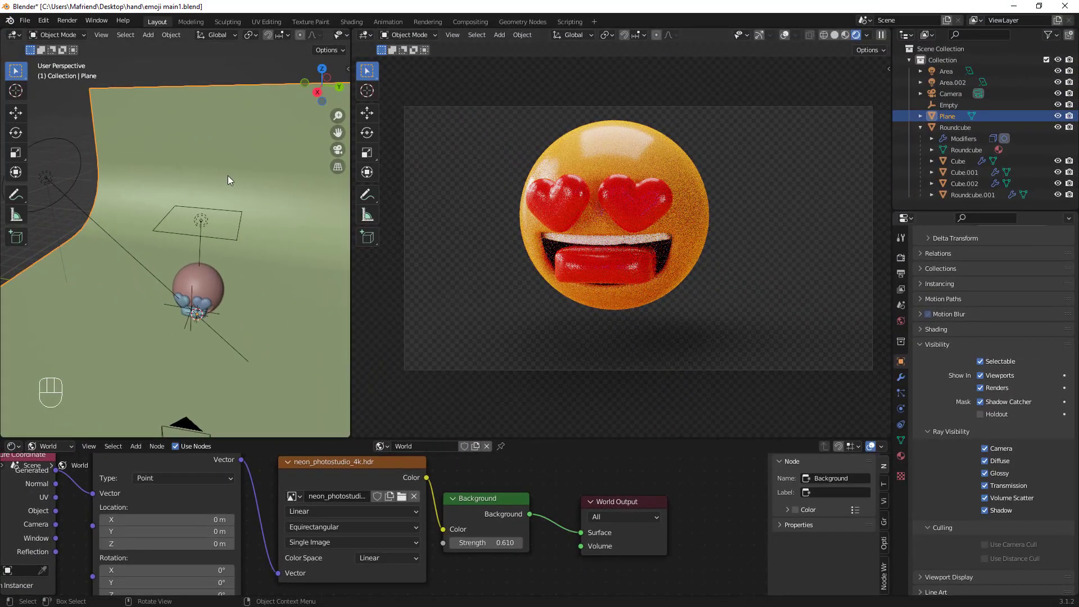
Render the image of the emoji with the shadow-catching plane from the camera.
{"action": "middle_click_drag", "start_coordinate": [228, 175], "coordinate": [261, 161]}
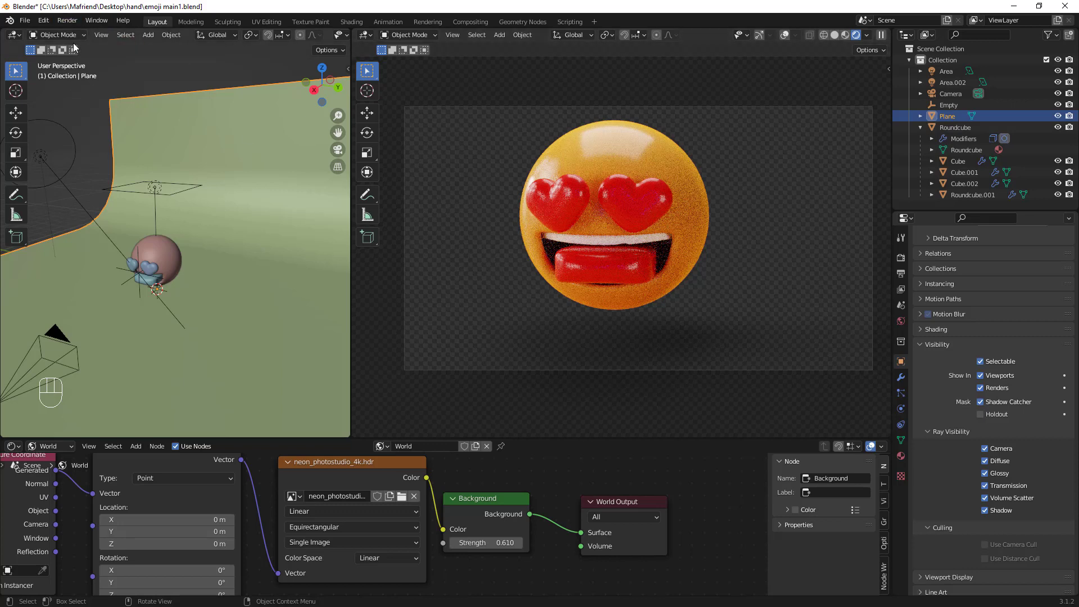
{"action": "left_click", "coordinate": [67, 21]}
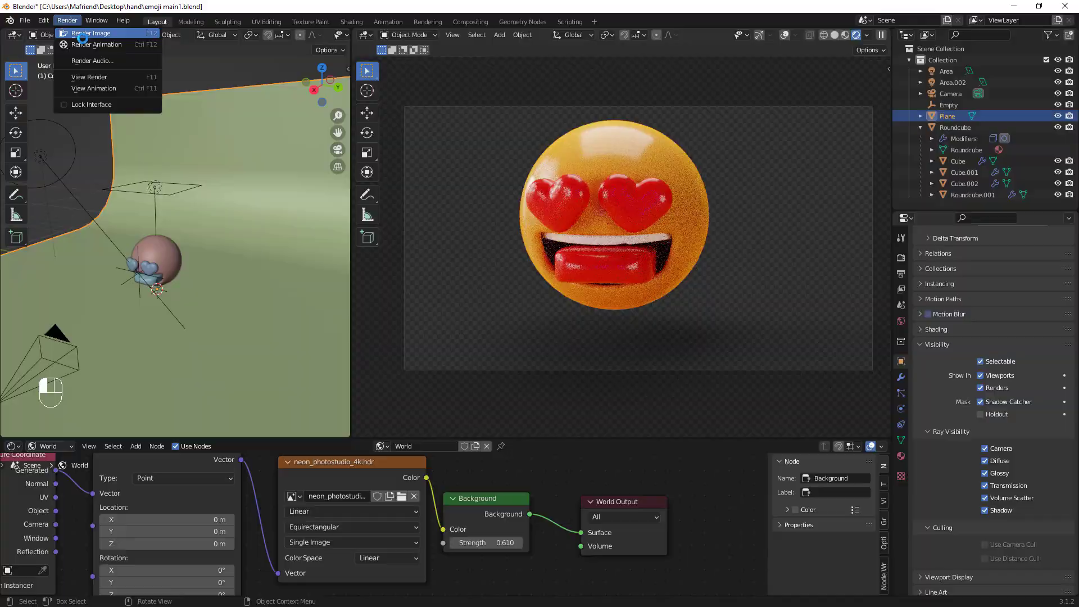
{"action": "left_click", "coordinate": [82, 35]}
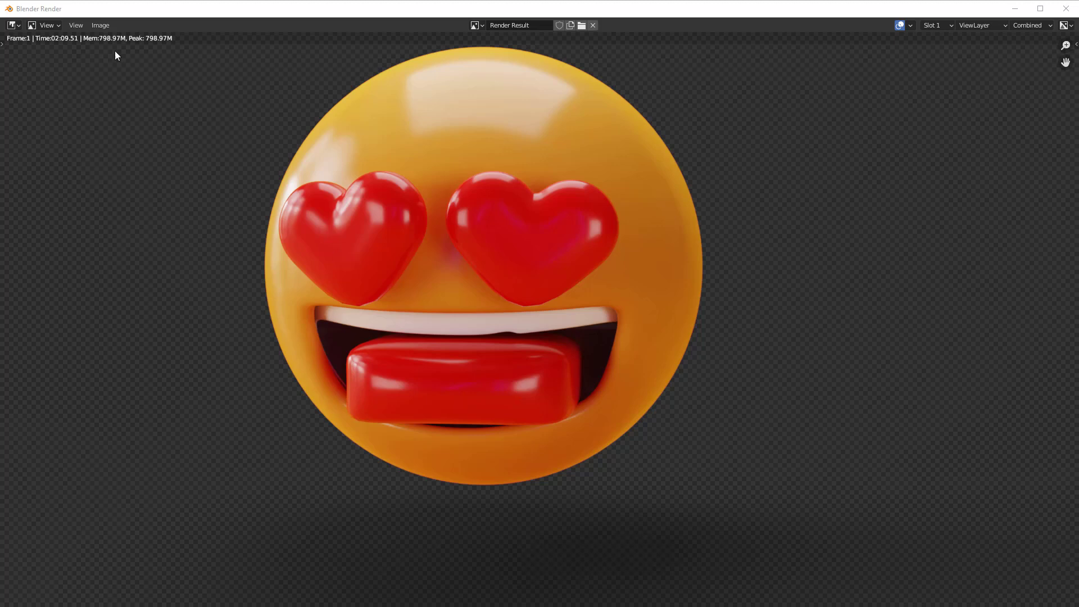
Save the render in PNG format as transparent1.png in the Desktop's "transparent" folder.
{"action": "left_click", "coordinate": [101, 25]}
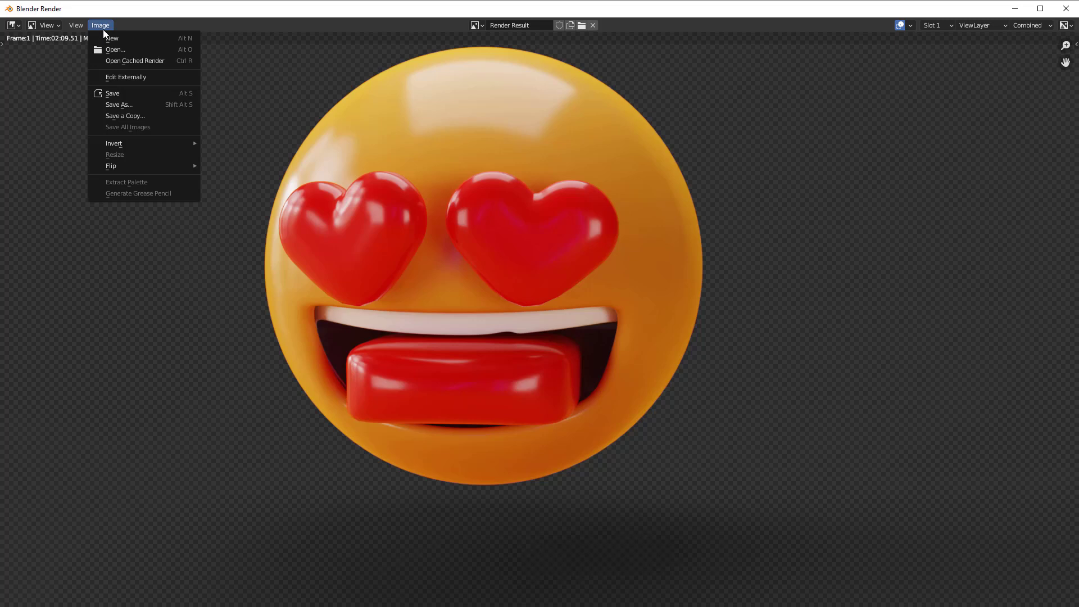
{"action": "left_click", "coordinate": [123, 107]}
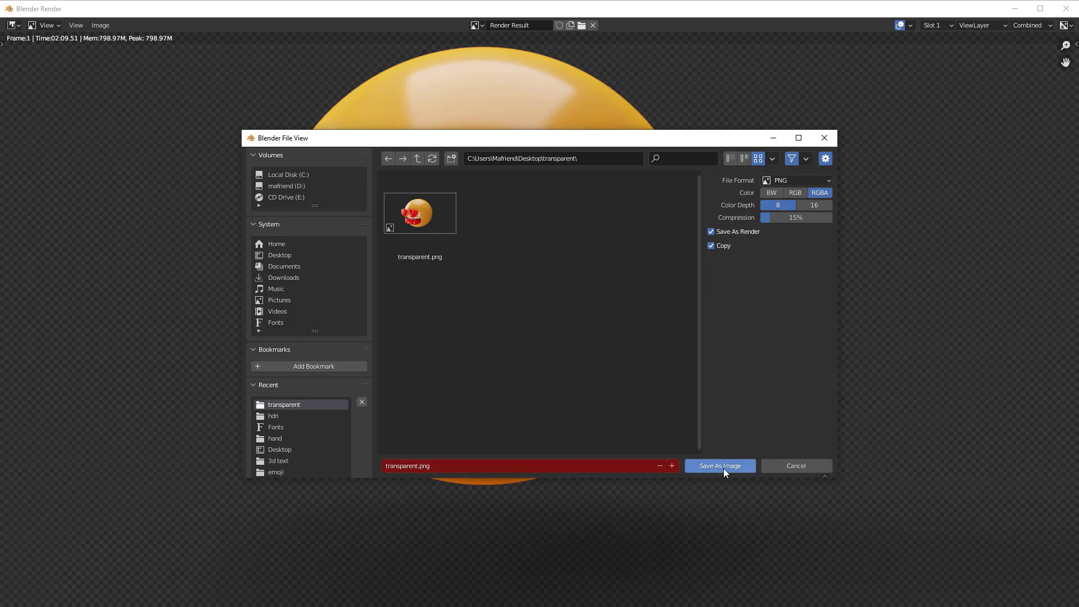
{"action": "left_click", "coordinate": [672, 466]}
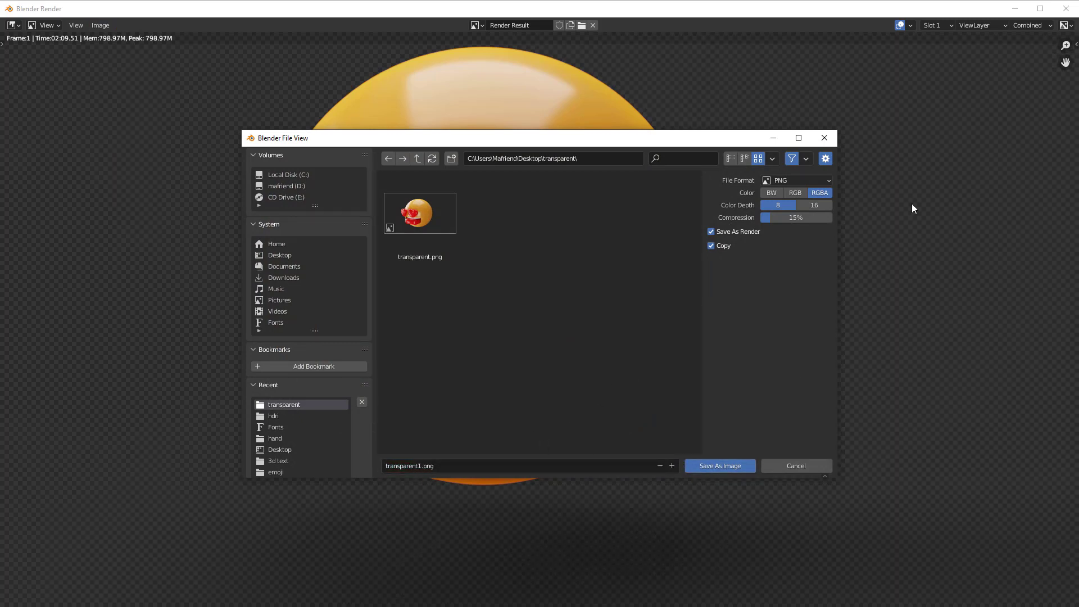
{"action": "left_click", "coordinate": [808, 181]}
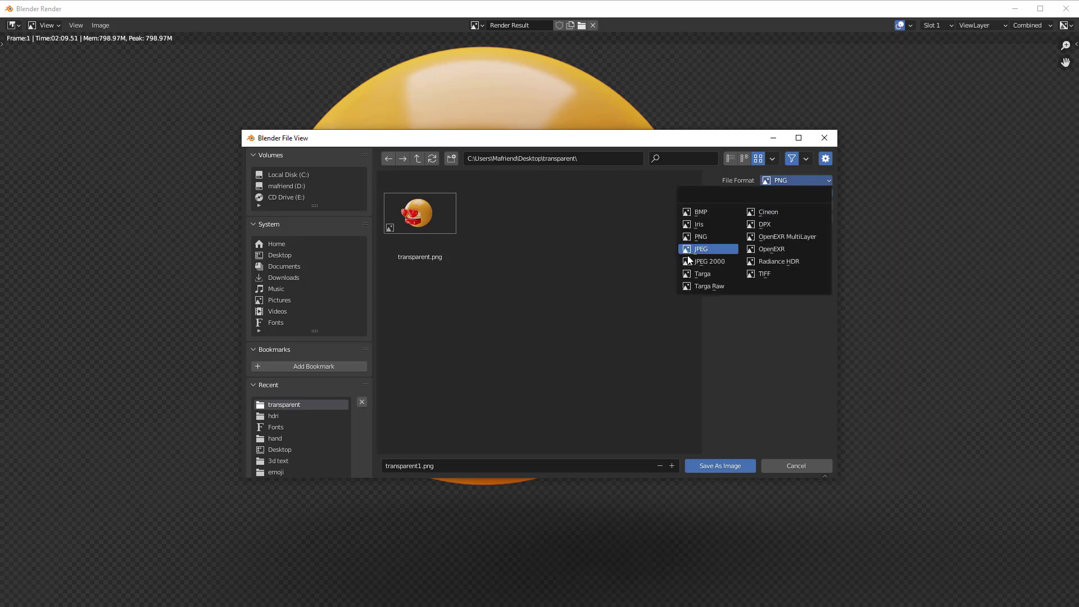
{"action": "left_click", "coordinate": [746, 297]}
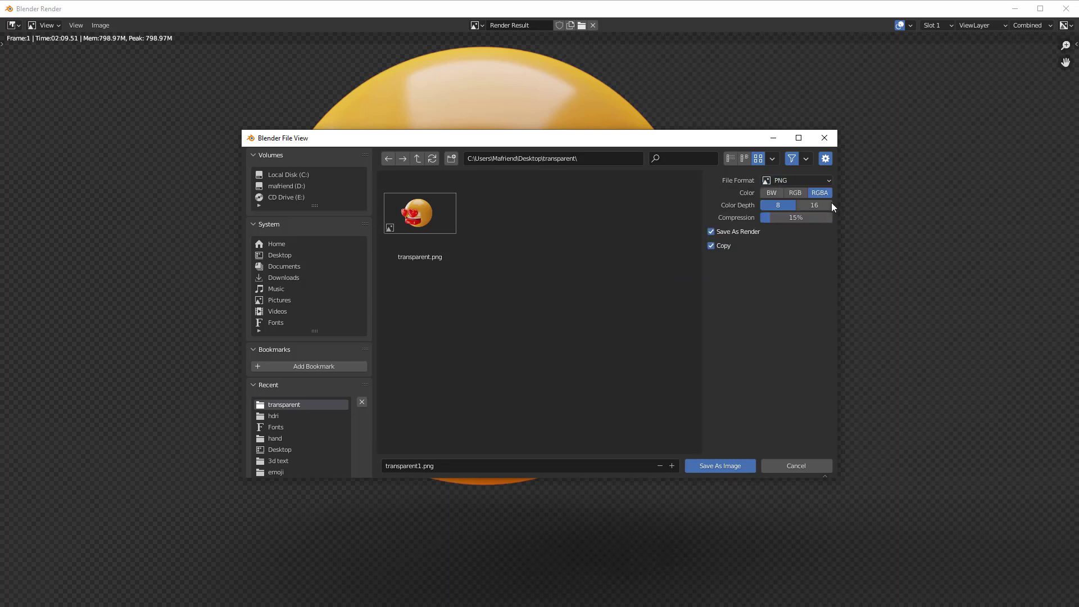
{"action": "left_click", "coordinate": [747, 467]}
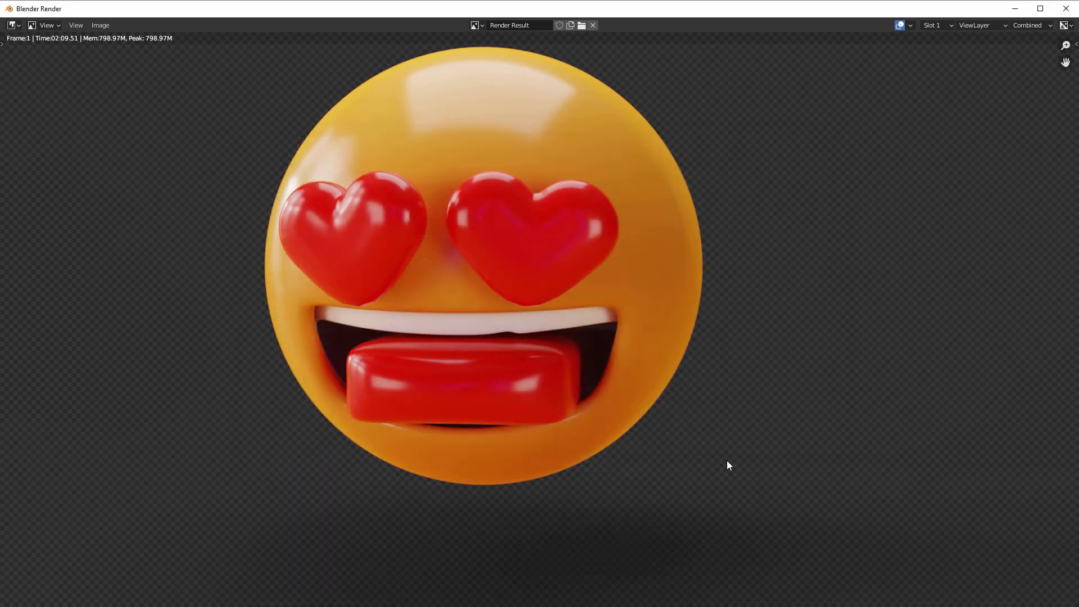
Switch to Photoshop, place transparent1.png from the "transparent" folder at full canvas size, and hide the old emoji's Layer 1.
{"action": "key", "text": "super"}
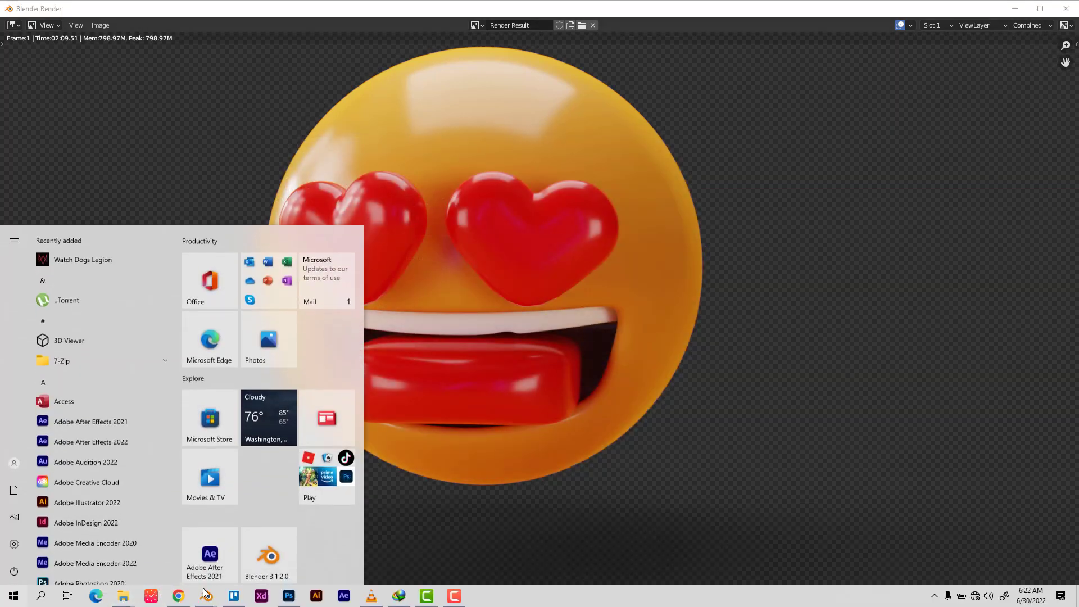
{"action": "left_click", "coordinate": [289, 597]}
{"action": "key", "text": "super"}
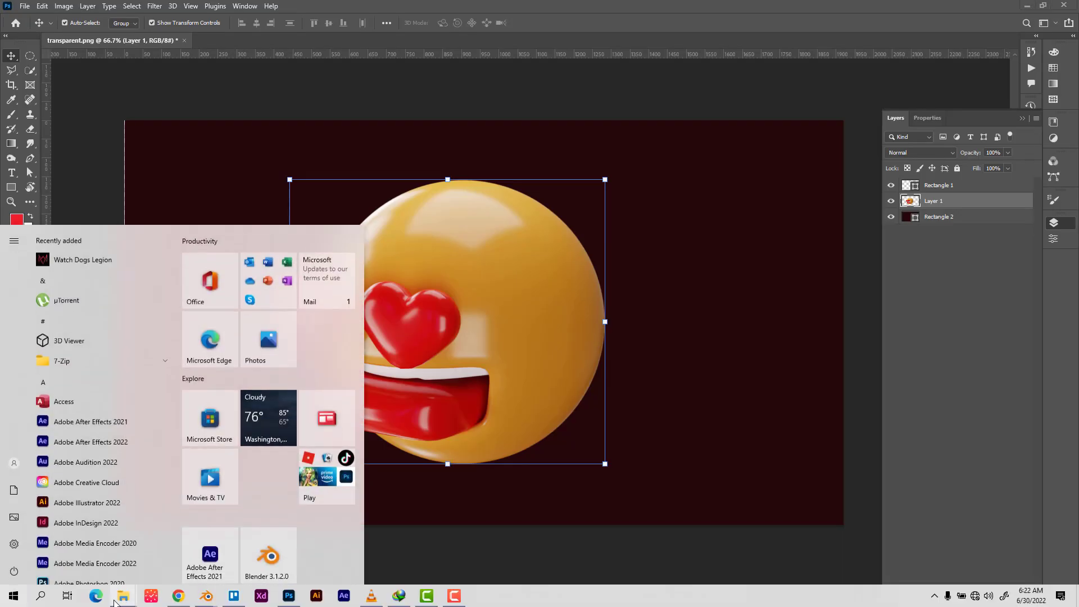
{"action": "mouse_move", "coordinate": [125, 599]}
{"action": "left_click", "coordinate": [121, 542]}
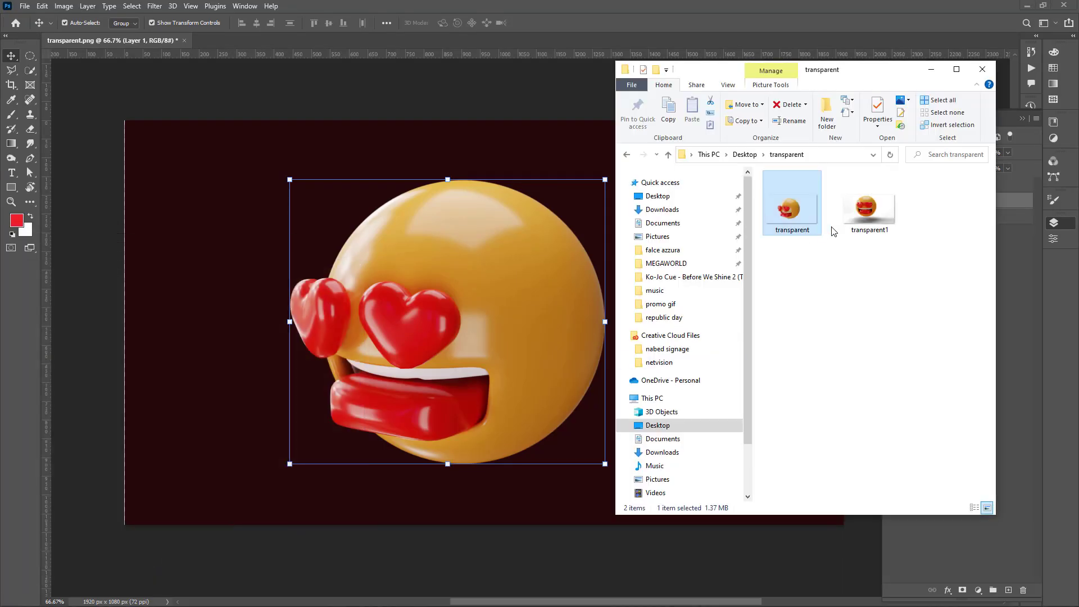
{"action": "left_click", "coordinate": [888, 215]}
{"action": "mouse_move", "coordinate": [879, 217]}
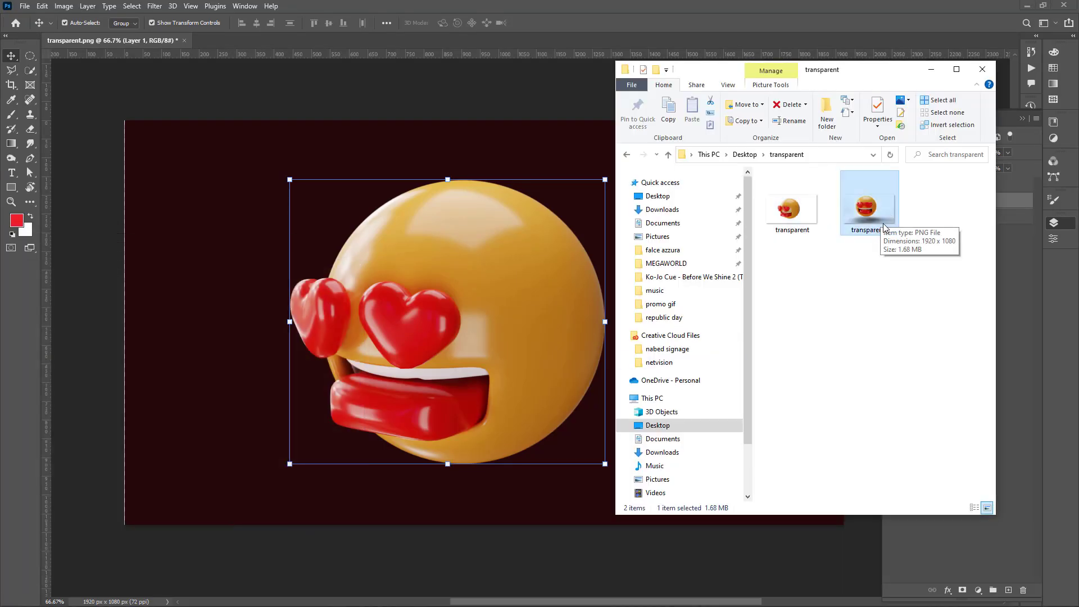
{"action": "left_click_drag", "start_coordinate": [882, 216], "coordinate": [472, 350]}
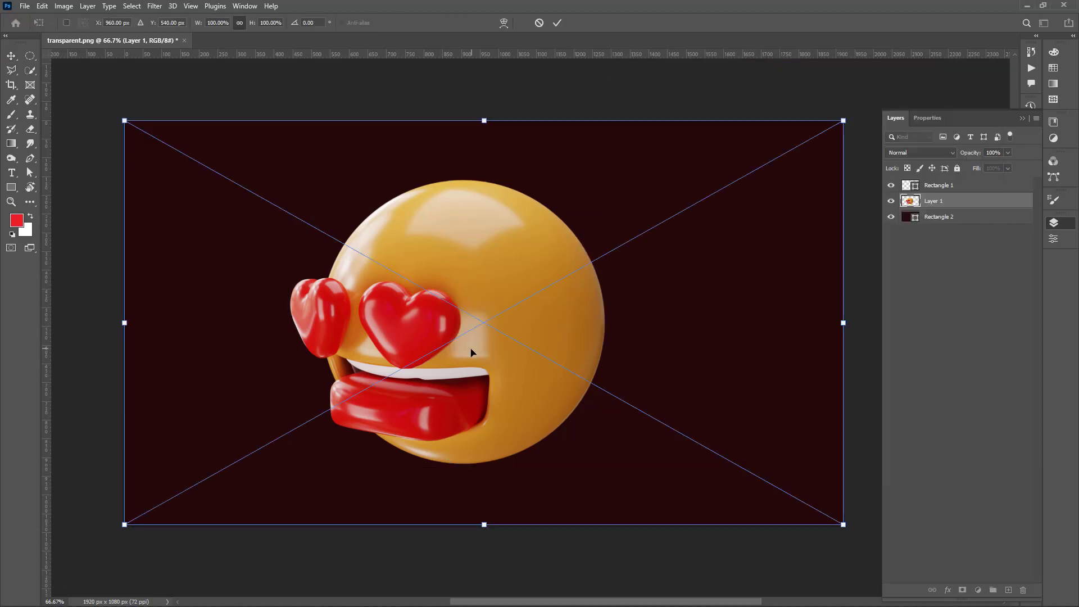
{"action": "left_click", "coordinate": [556, 22]}
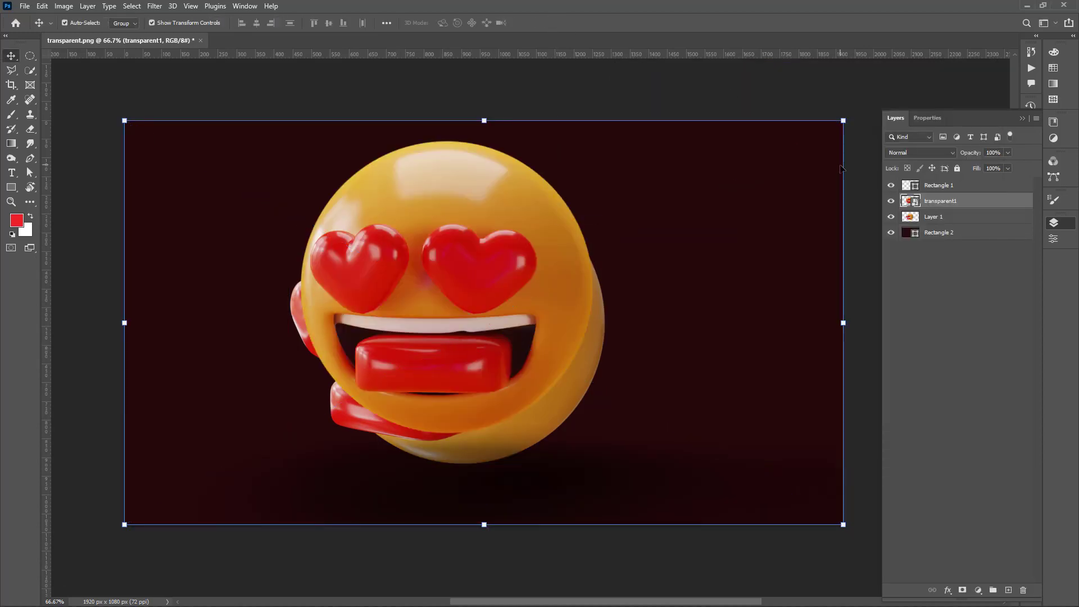
{"action": "left_click", "coordinate": [891, 217]}
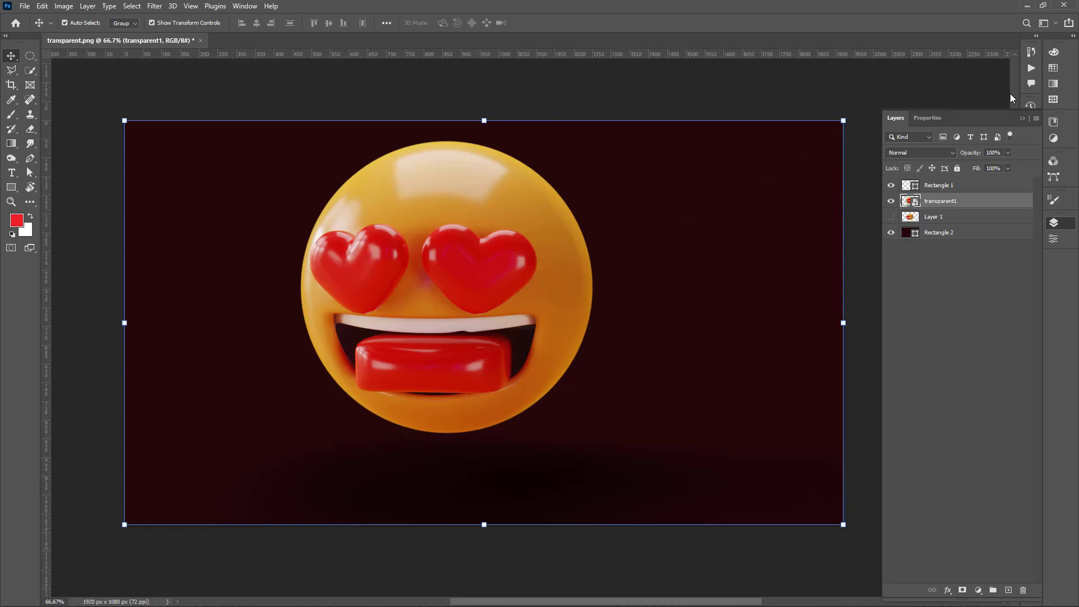
Recolor the background Rectangle 2 to purple #5d27e7 and select the transparent1 emoji layer.
{"action": "double_click", "coordinate": [906, 232]}
{"action": "type", "text": "bb383f"}
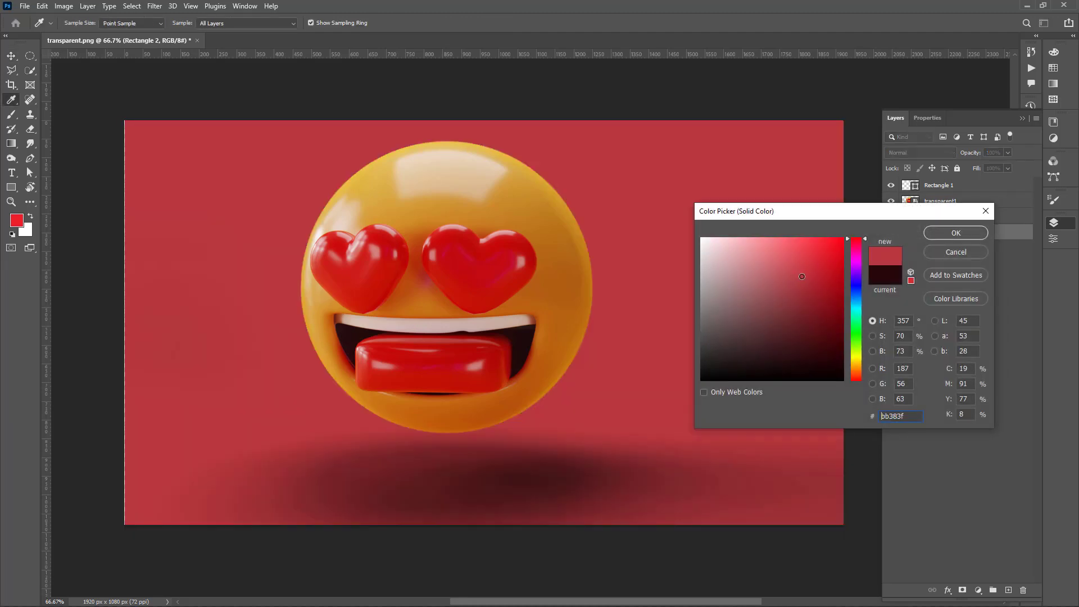
{"action": "left_click_drag", "start_coordinate": [802, 277], "coordinate": [851, 279]}
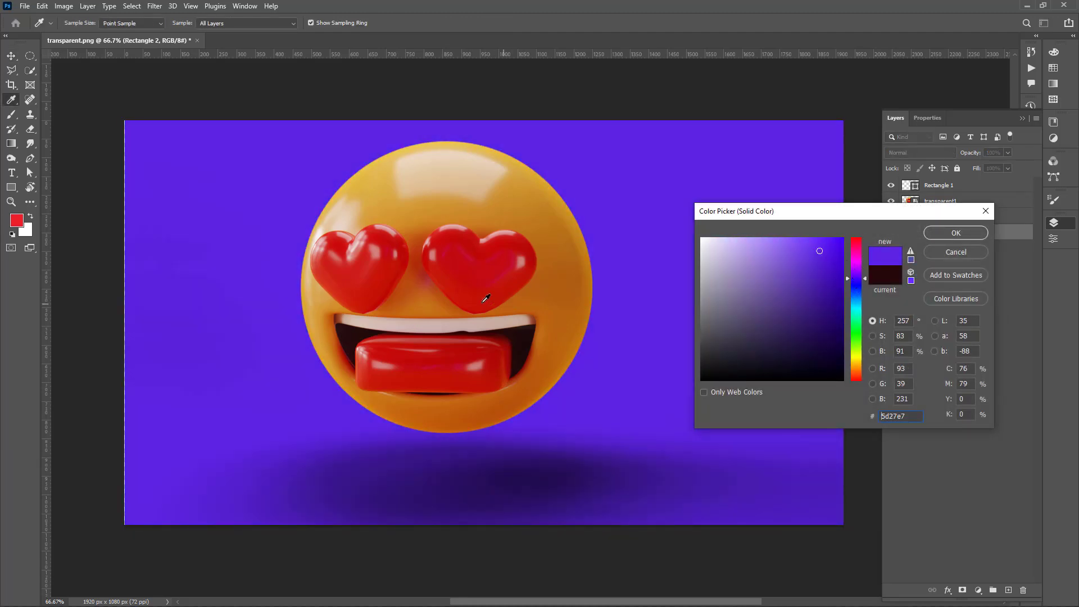
{"action": "left_click", "coordinate": [955, 232]}
{"action": "key", "text": "v"}
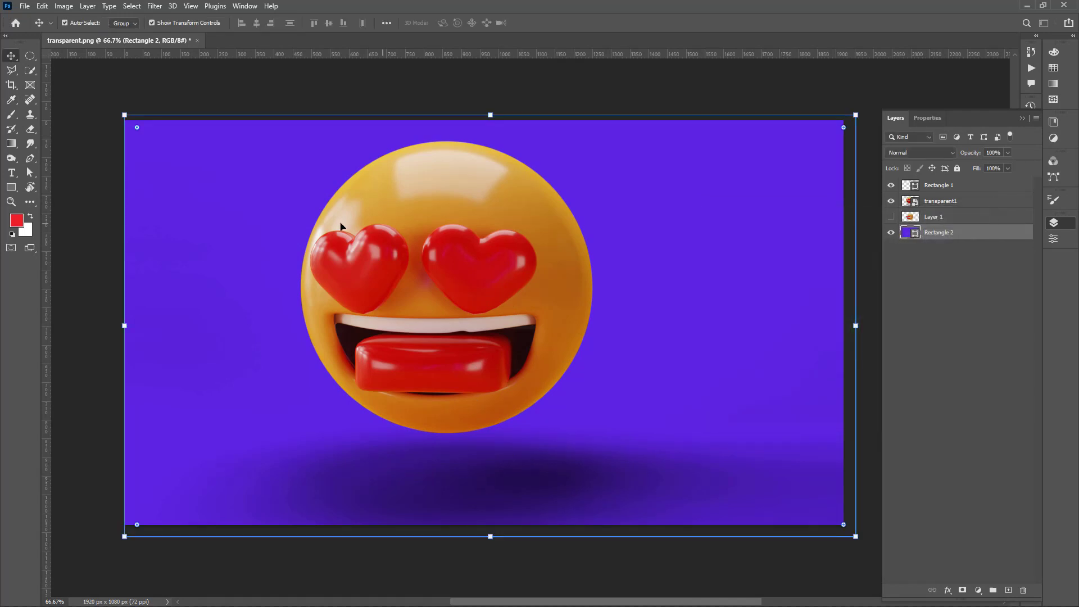
{"action": "mouse_move", "coordinate": [423, 285]}
{"action": "left_mouse_down"}
{"action": "mouse_move", "coordinate": [441, 279]}
{"action": "mouse_move", "coordinate": [430, 286]}
{"action": "left_mouse_up"}
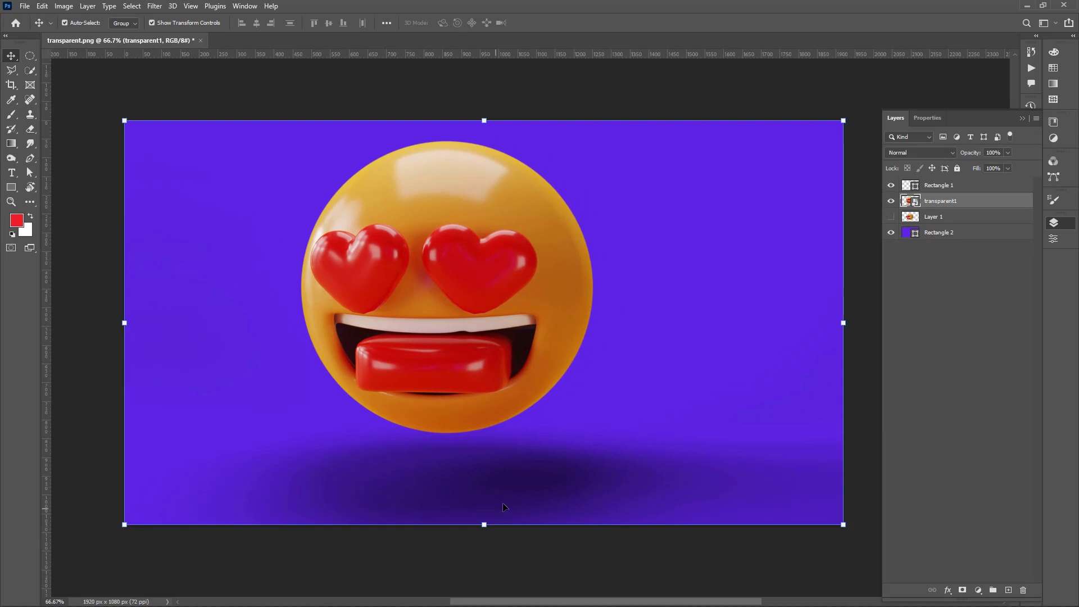